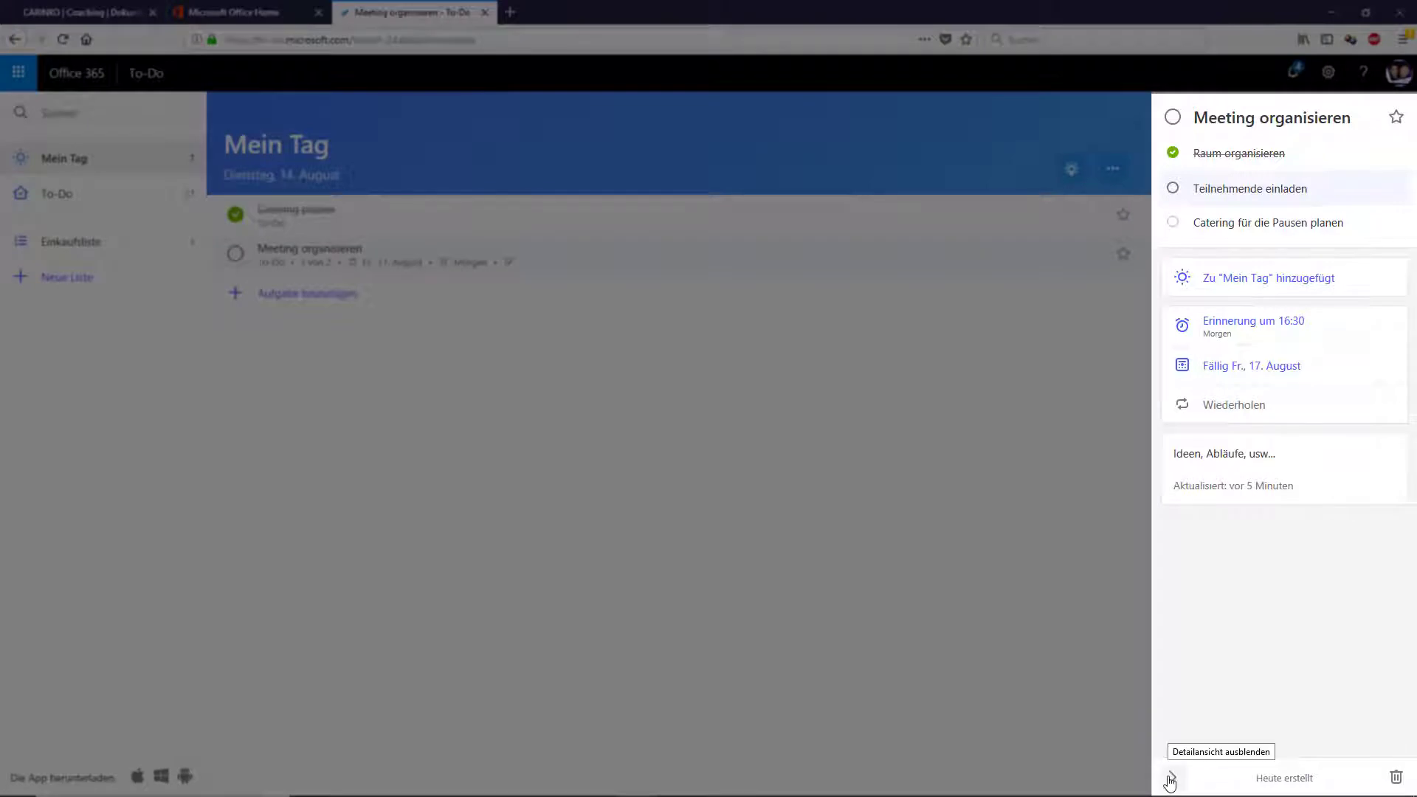
Close the task details and review the options for moving or copying the task "Meeting organisieren" to another list.
left_click(1169, 780)
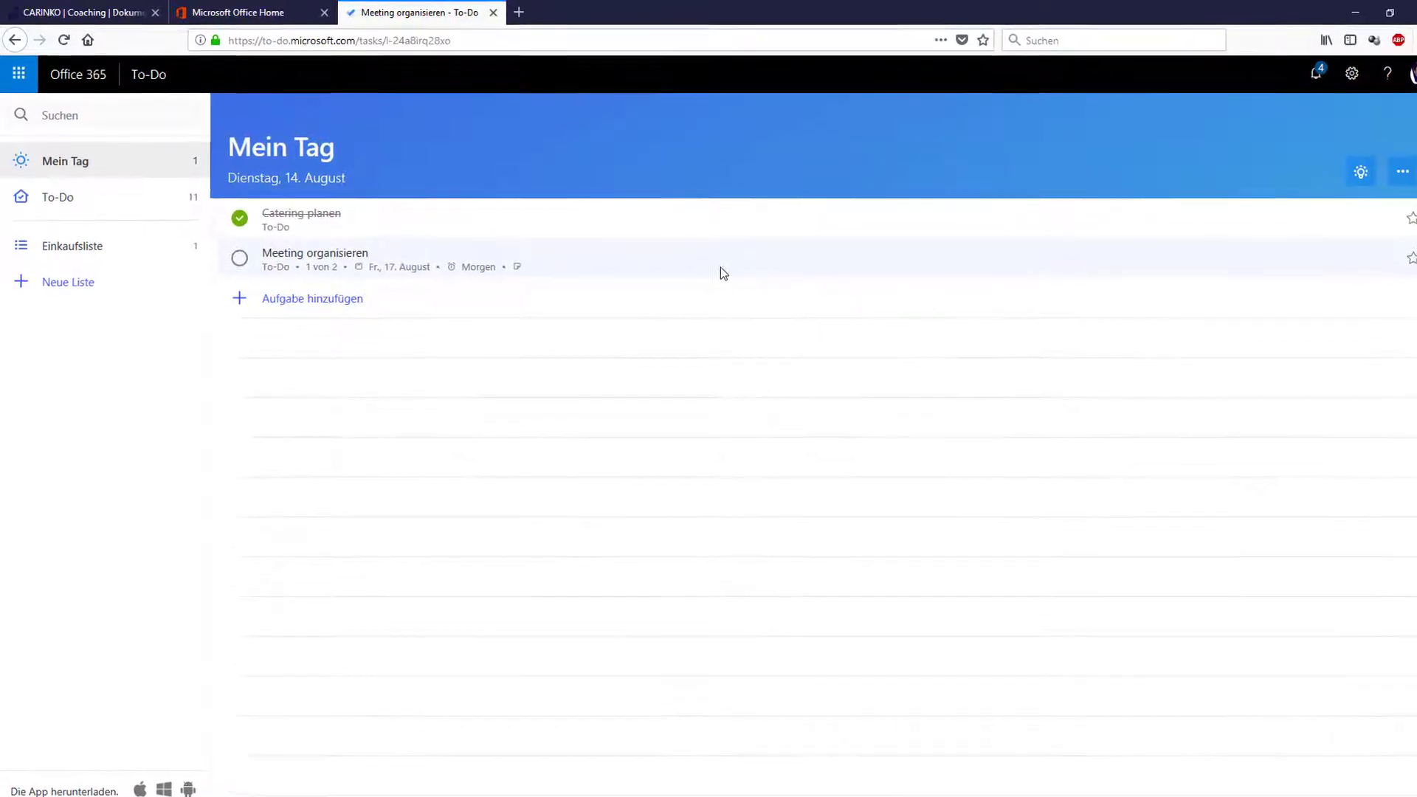
right_click(766, 290)
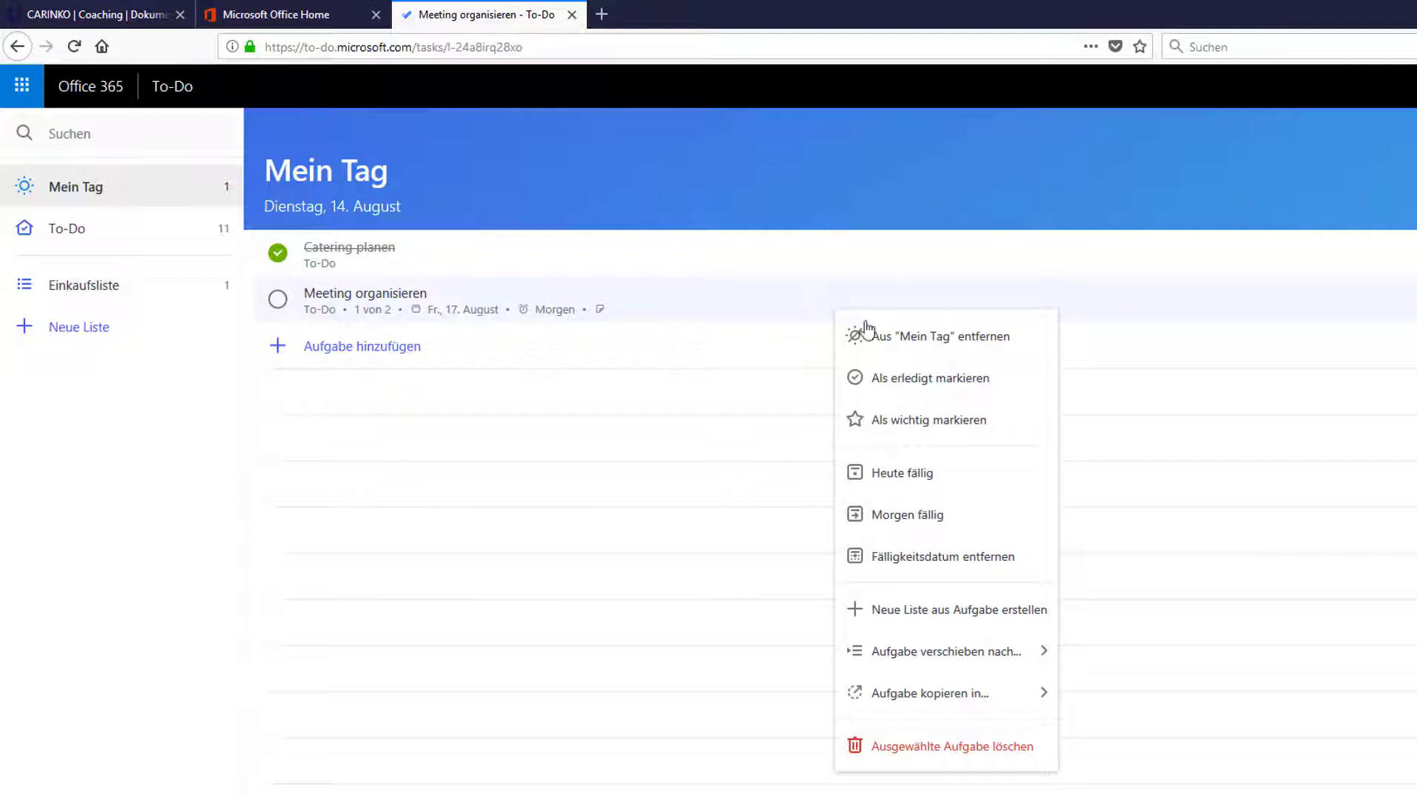
mouse_move(1036, 654)
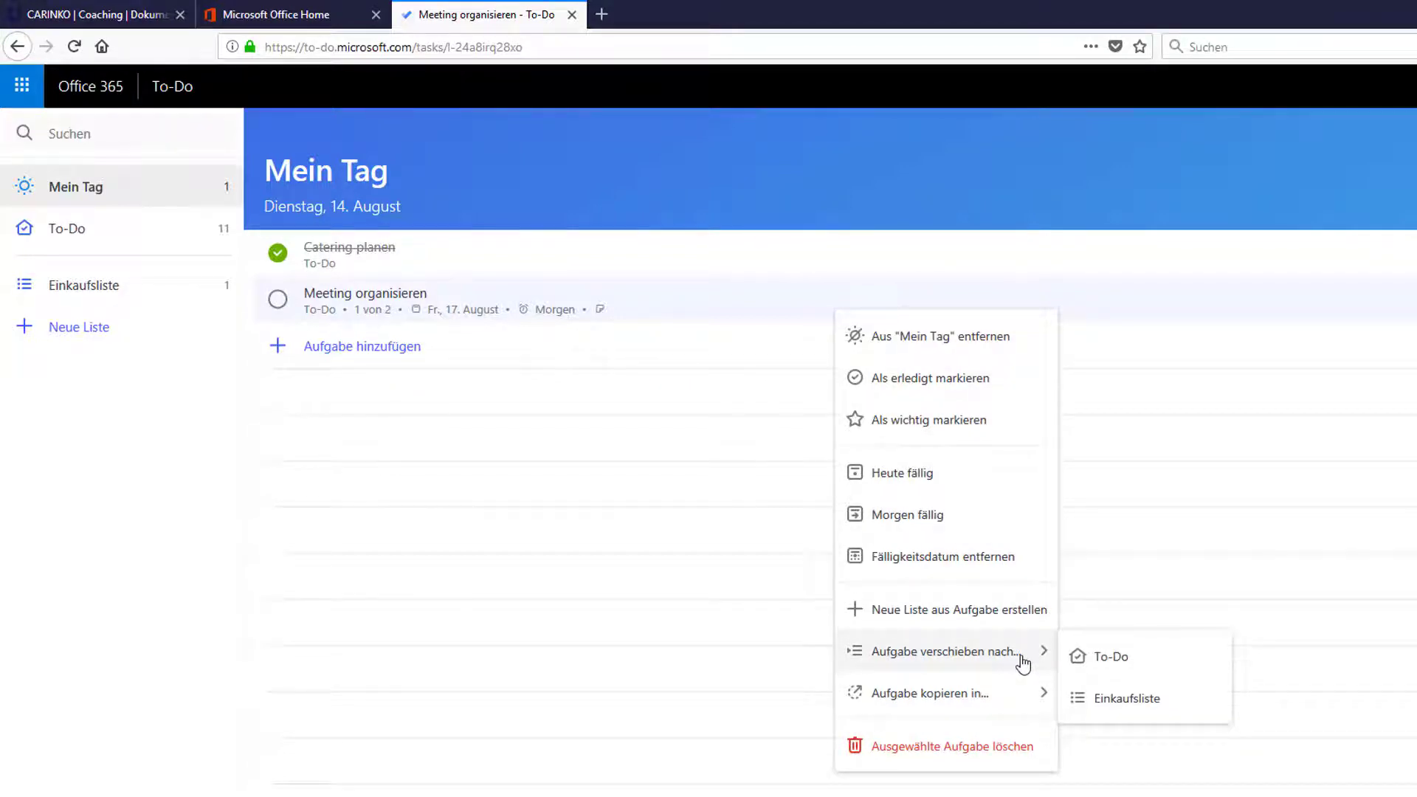
mouse_move(1018, 691)
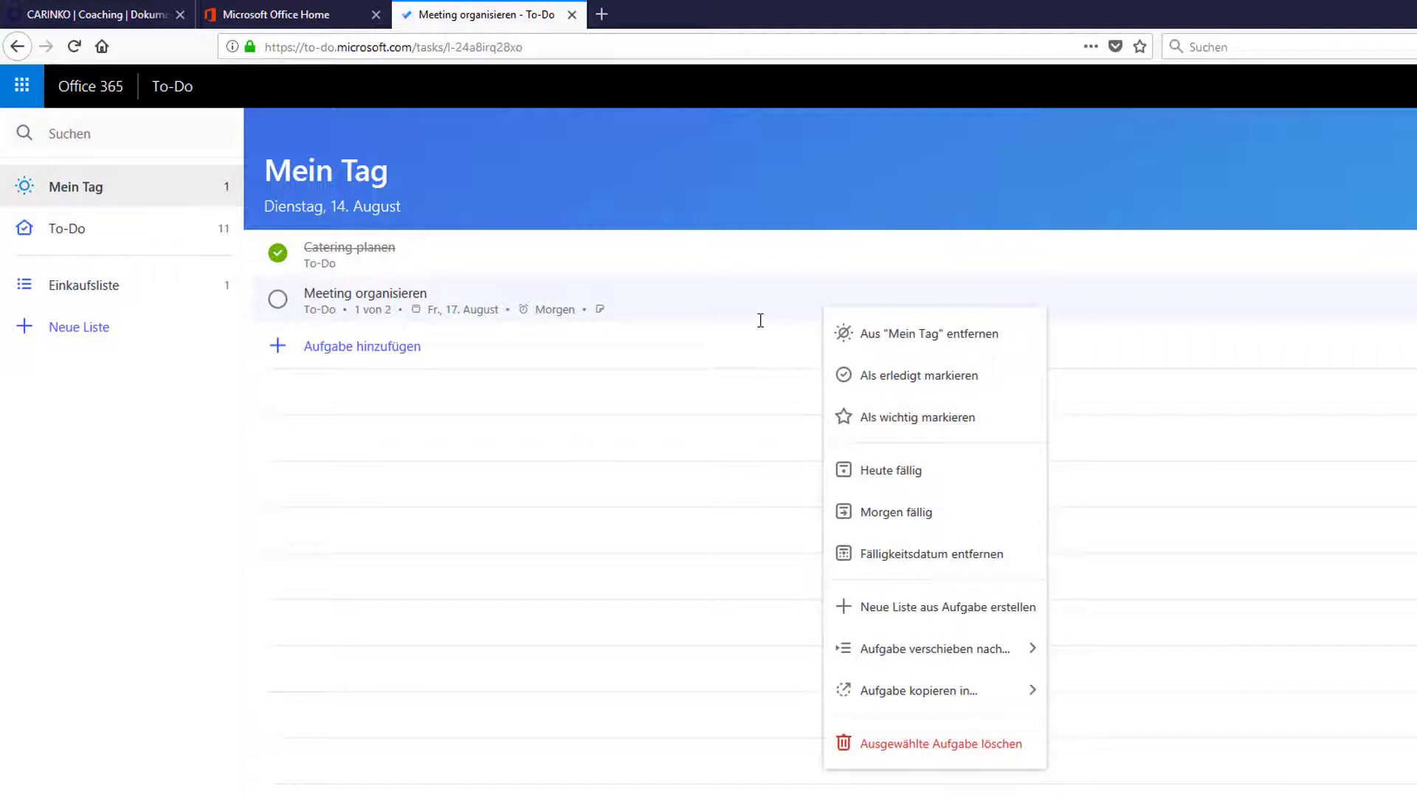
key("Escape")
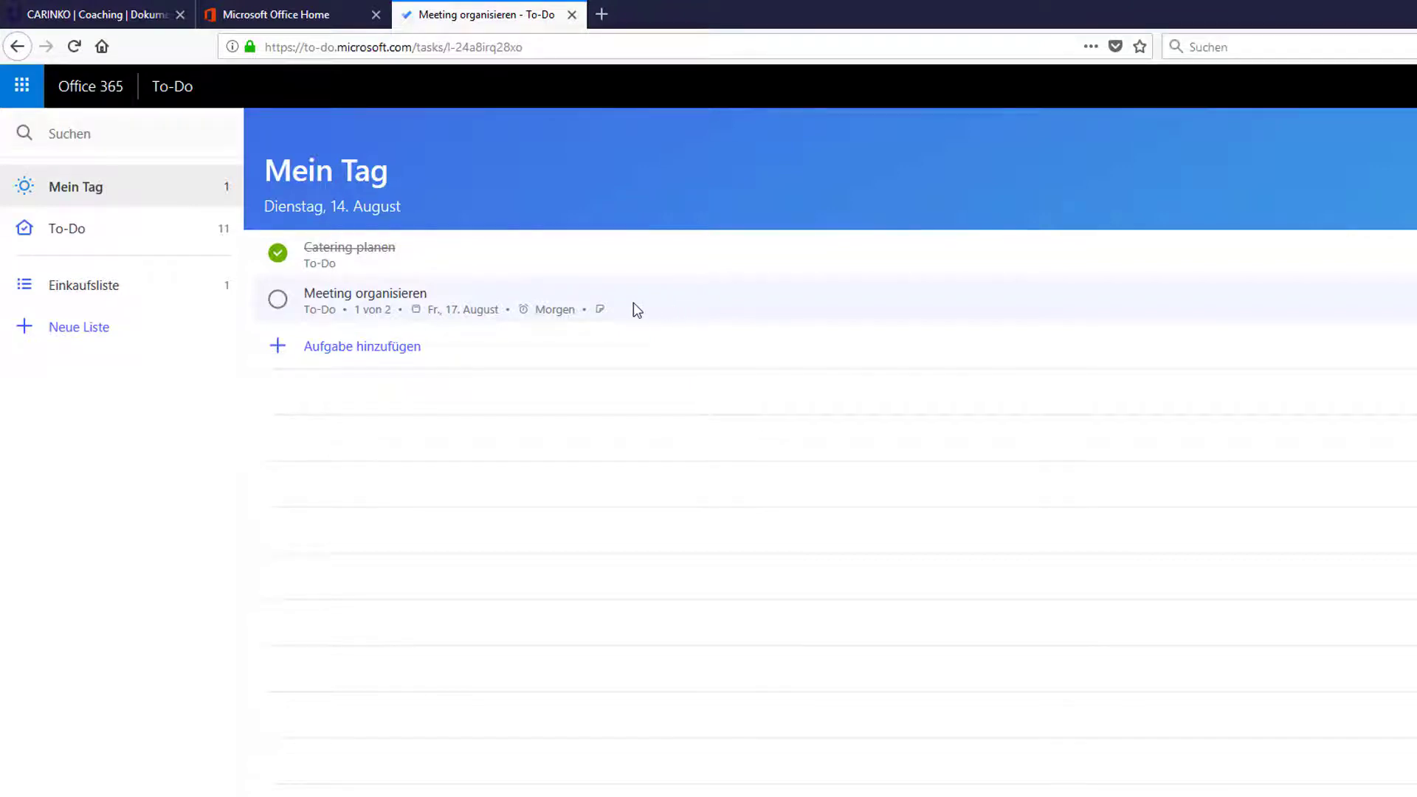
Move the task "Meeting organisieren" from "Mein Tag" into the list "Einkaufsliste" and open that list.
left_click_drag(634, 307, 180, 286)
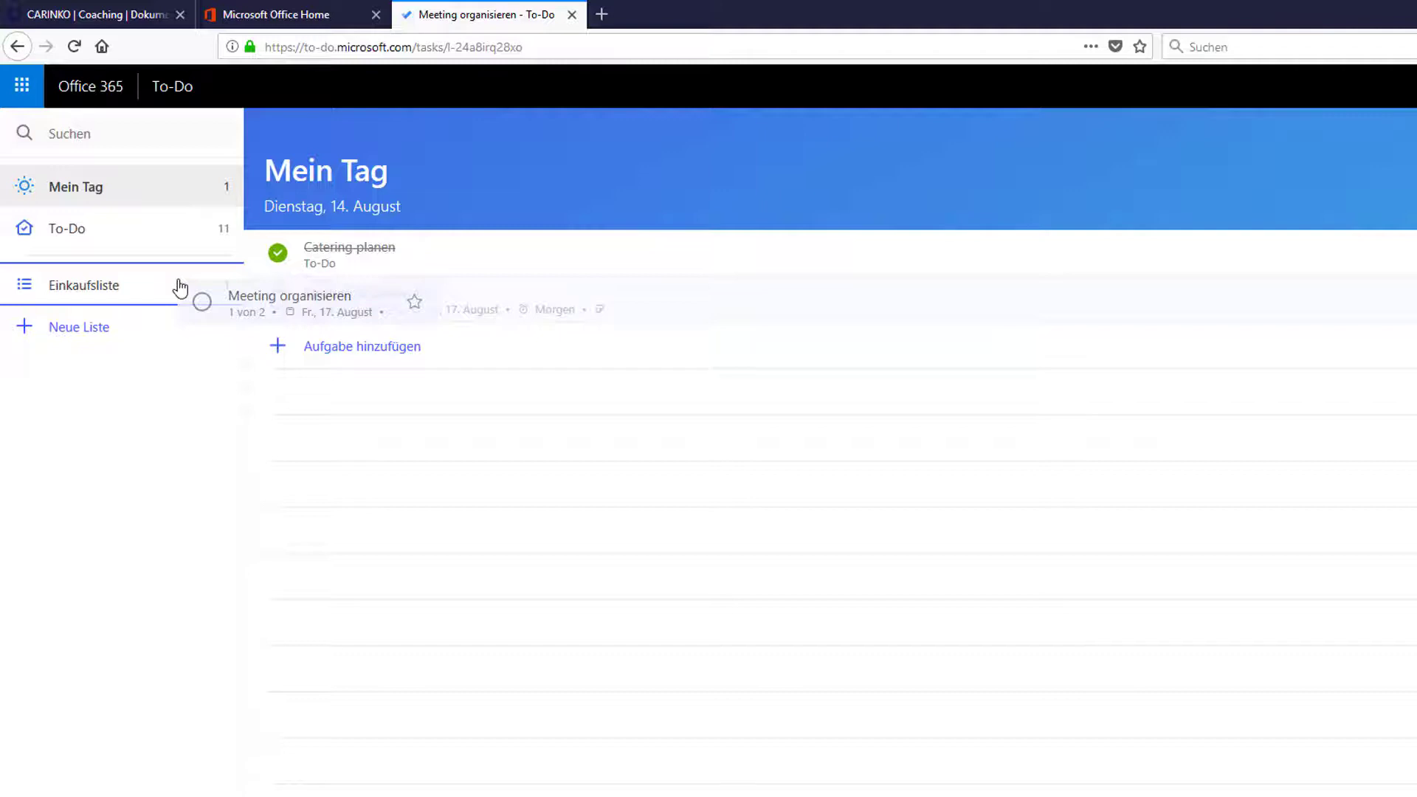
mouse_move(180, 287)
left_mouse_down()
mouse_move(428, 306)
mouse_move(196, 295)
left_mouse_up()
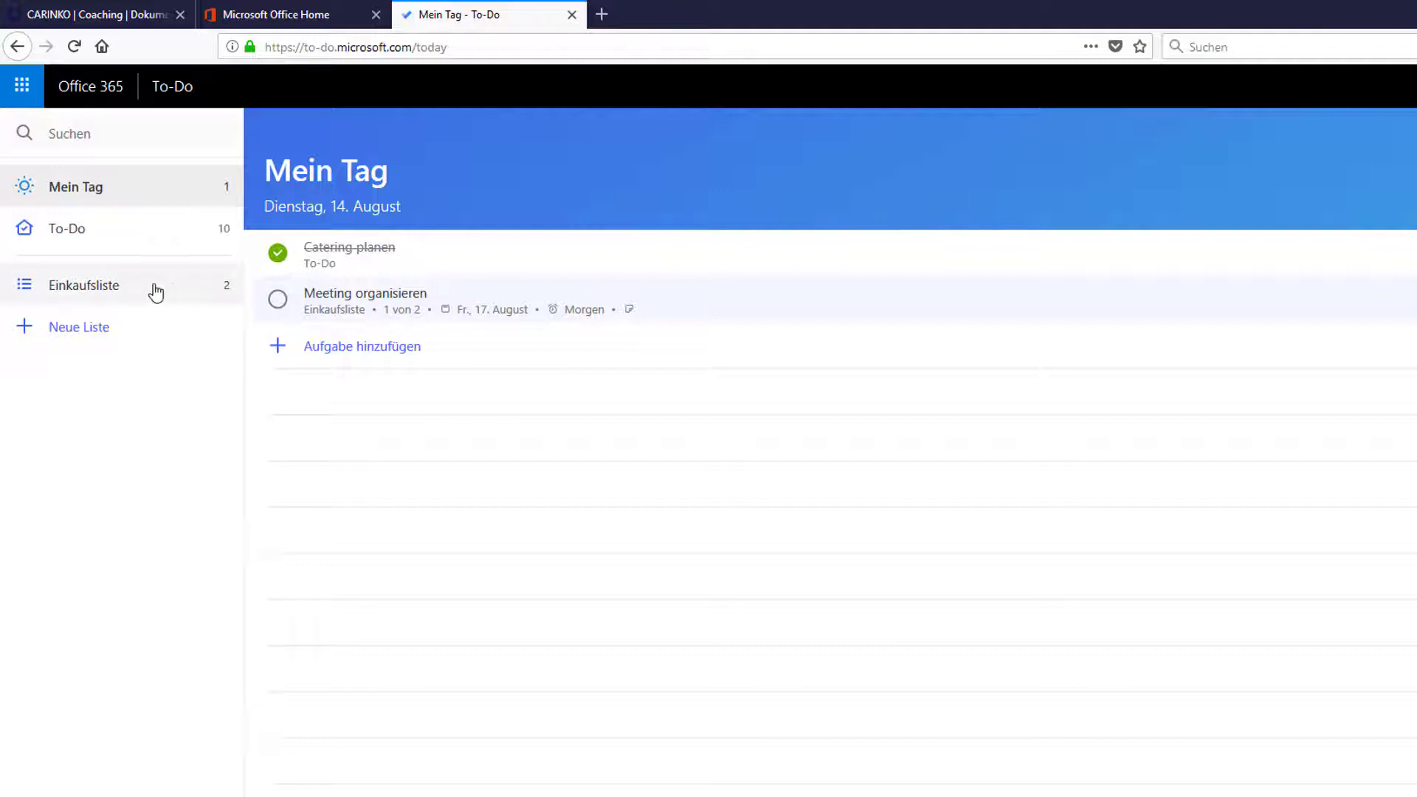
left_click(124, 292)
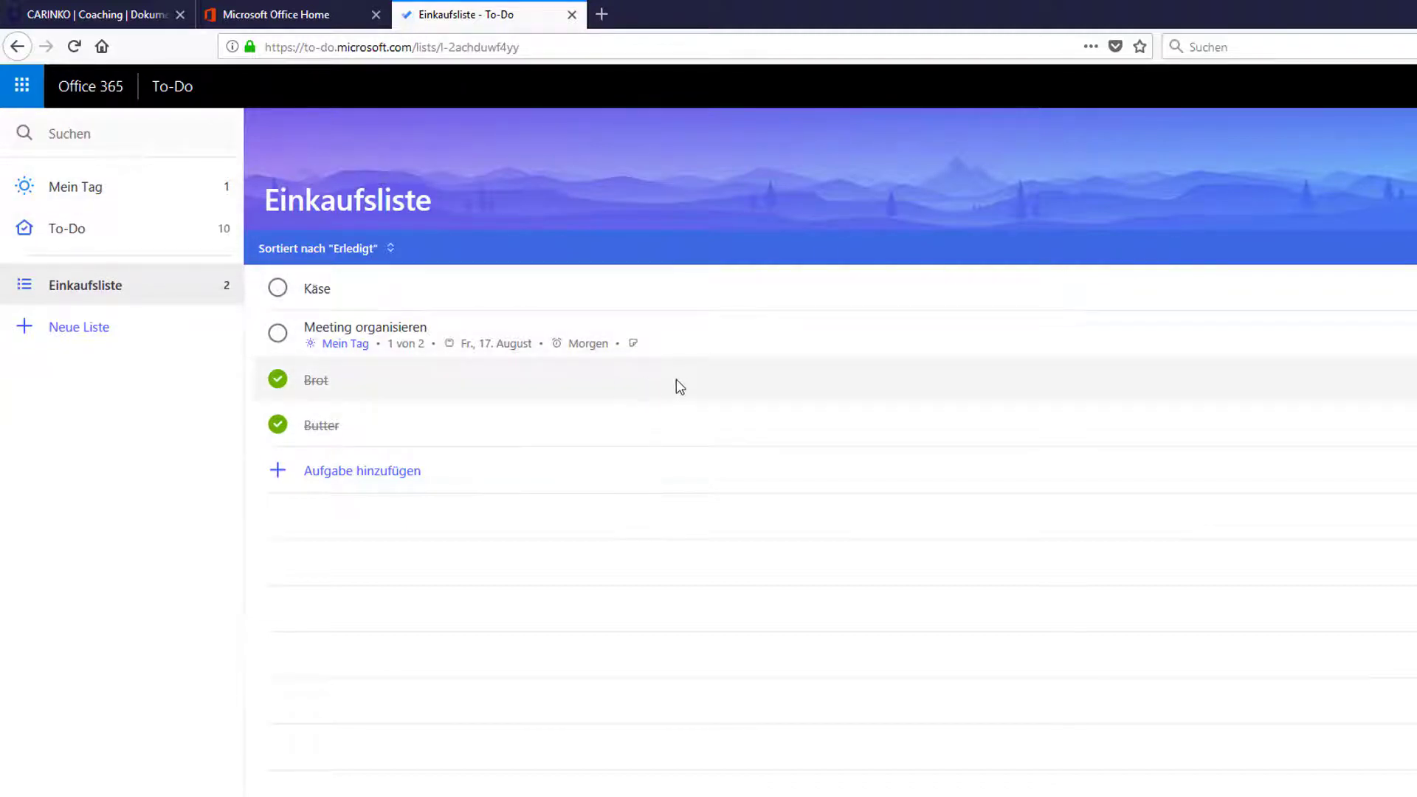
Remove the task "Meeting organisieren" from "Mein Tag" and add it back through its detail view.
right_click(708, 341)
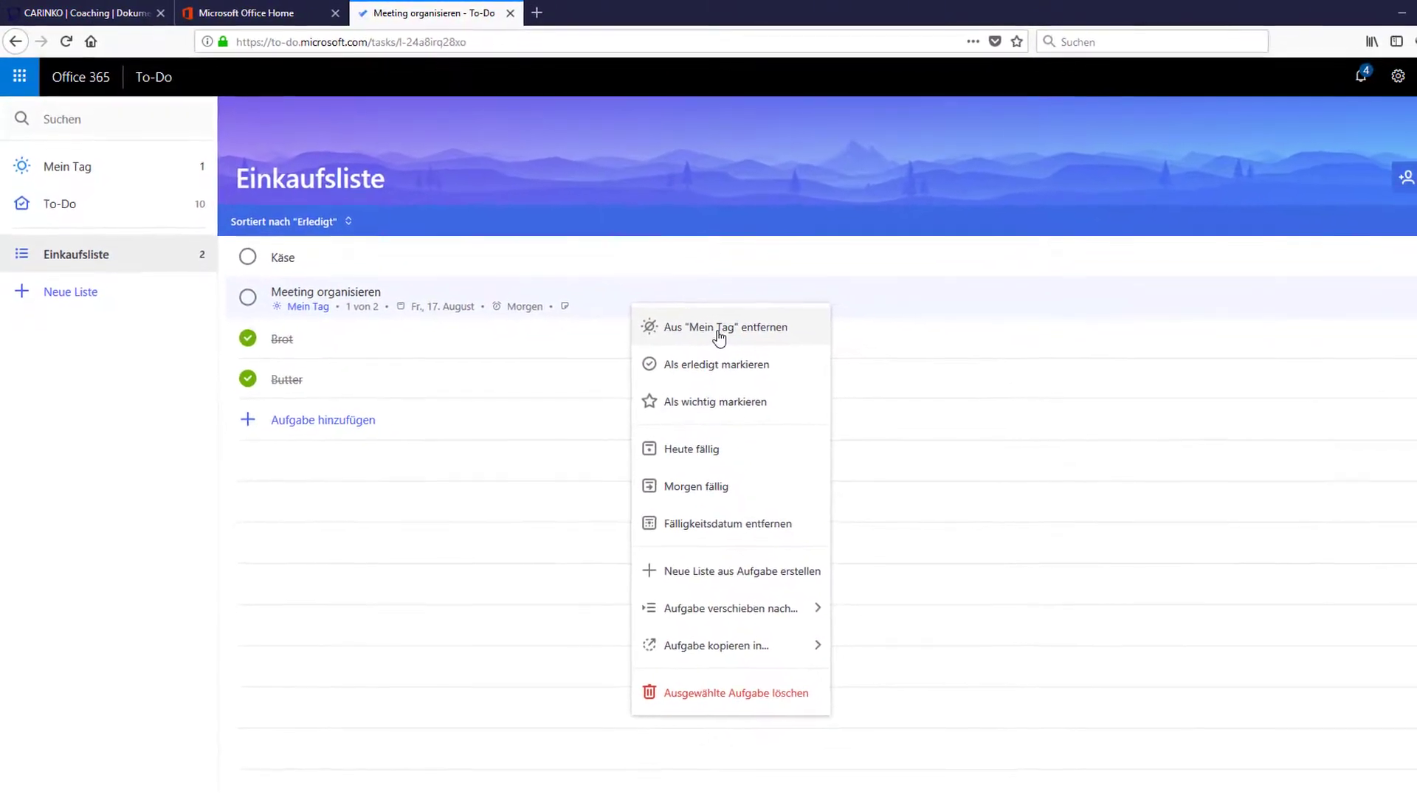
left_click(719, 333)
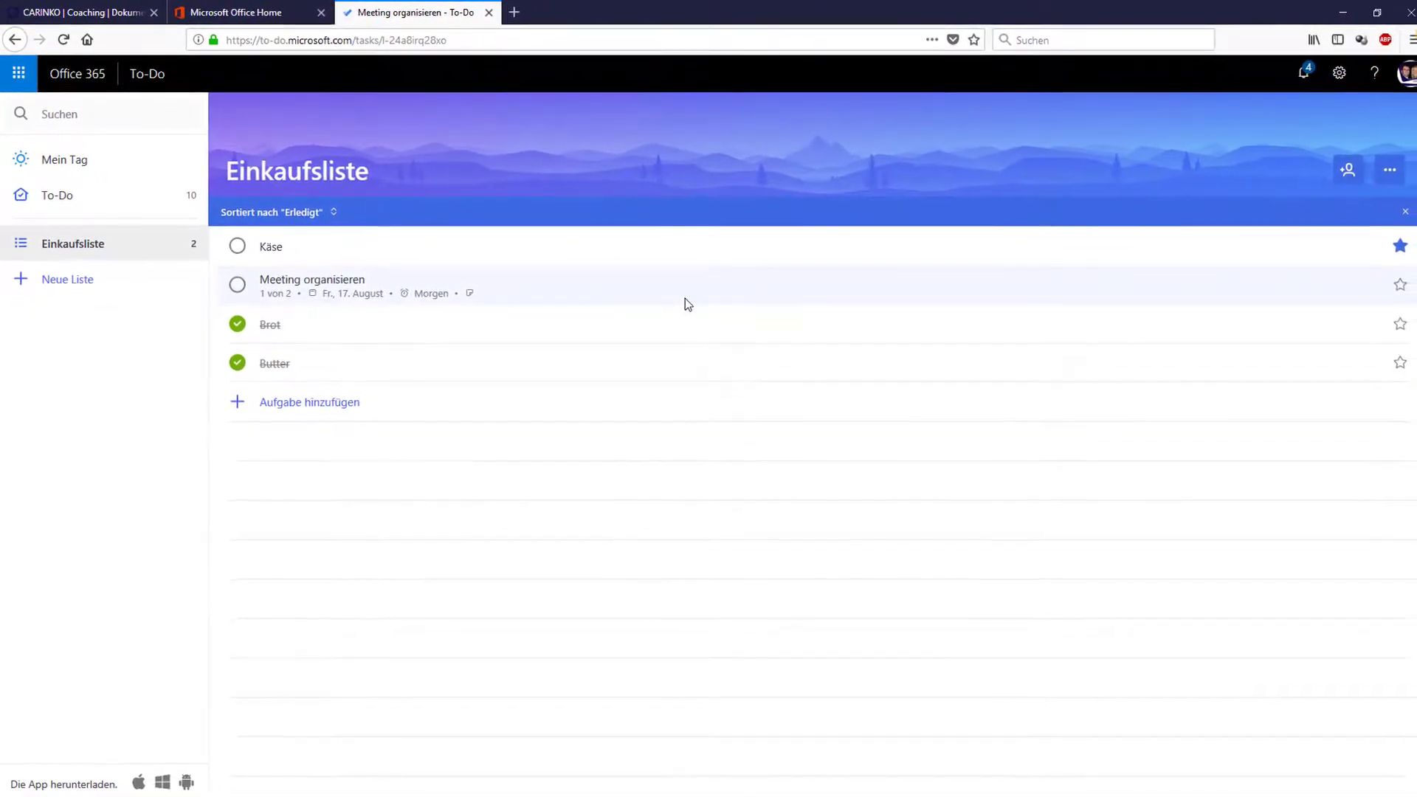
left_click(684, 297)
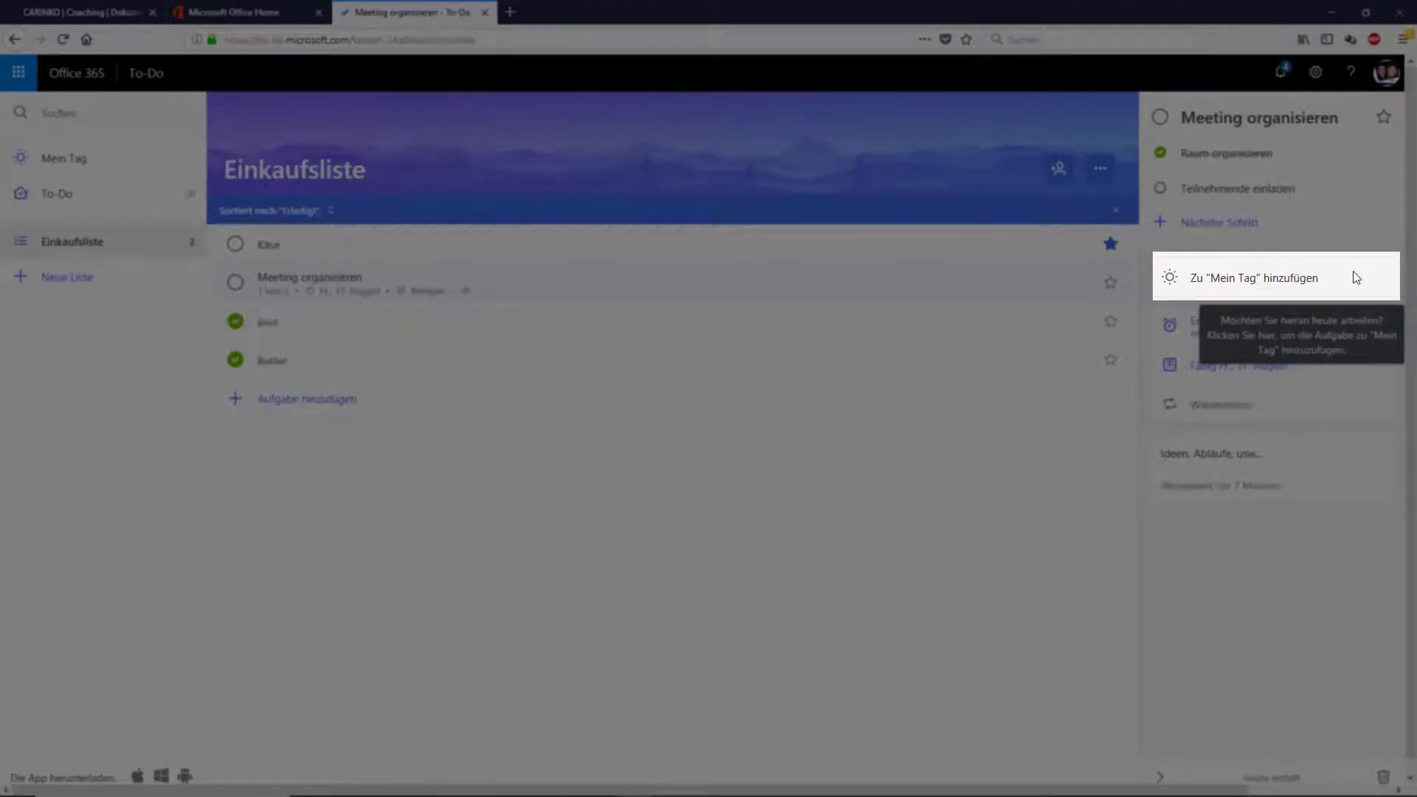
left_click(1214, 294)
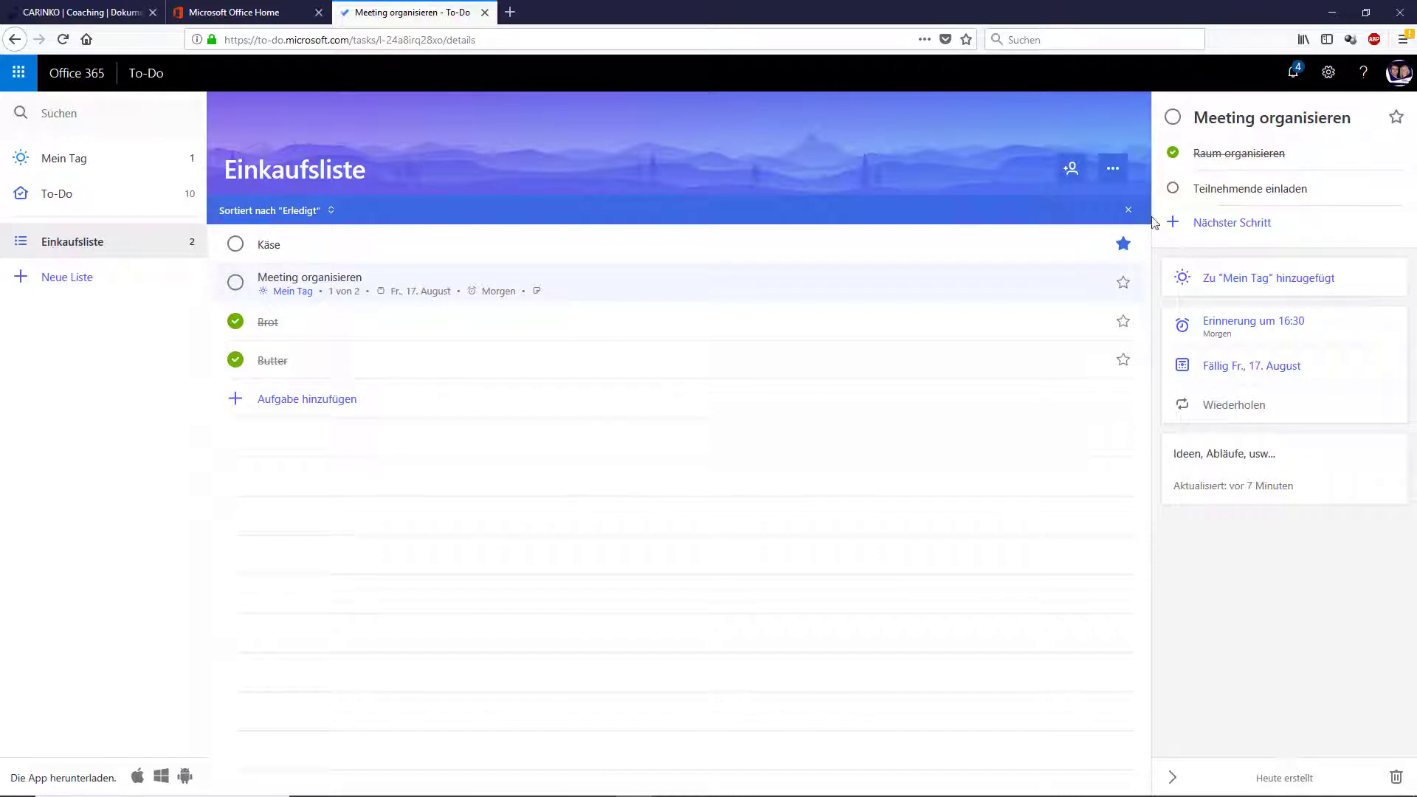
left_click(1172, 777)
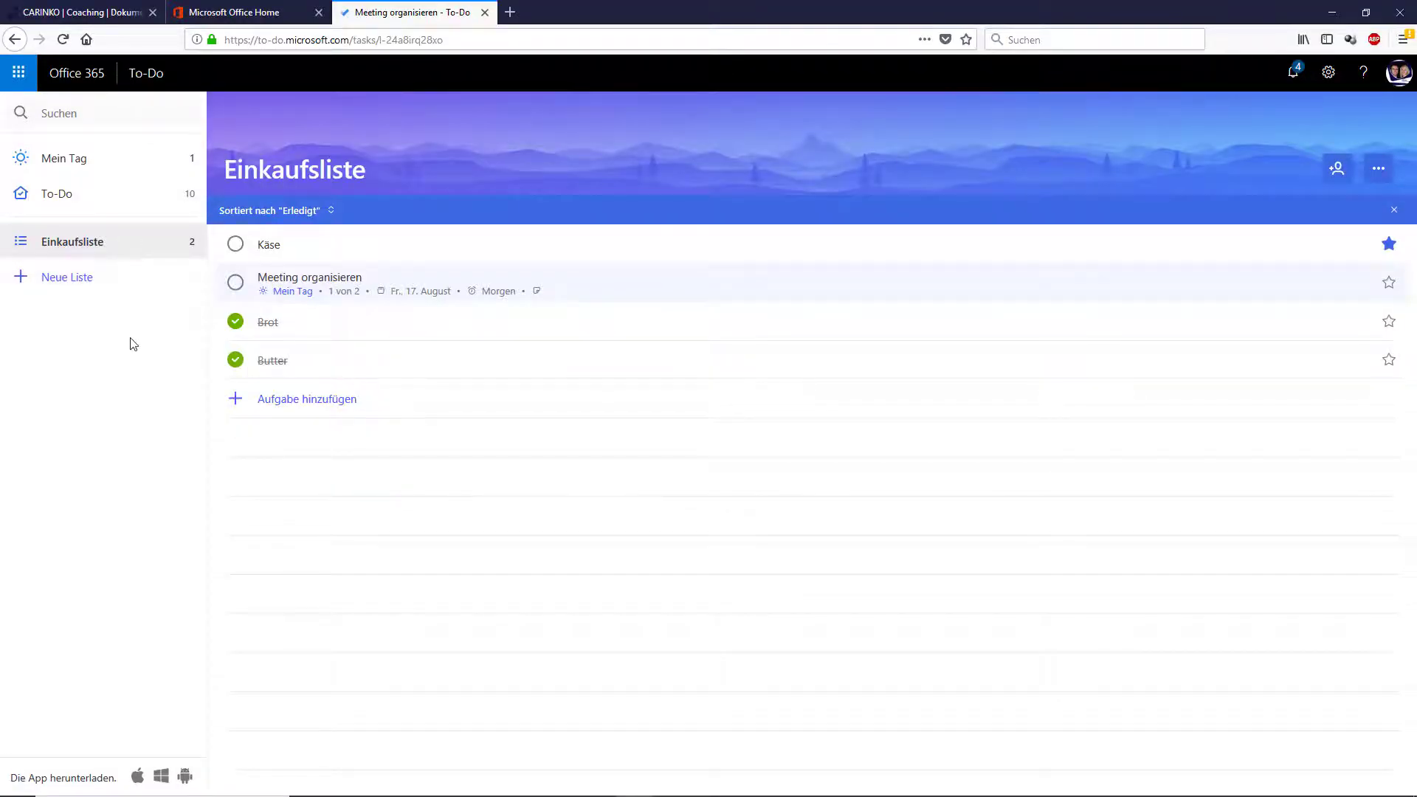
Create a new task list named "Protokolle".
left_click(85, 279)
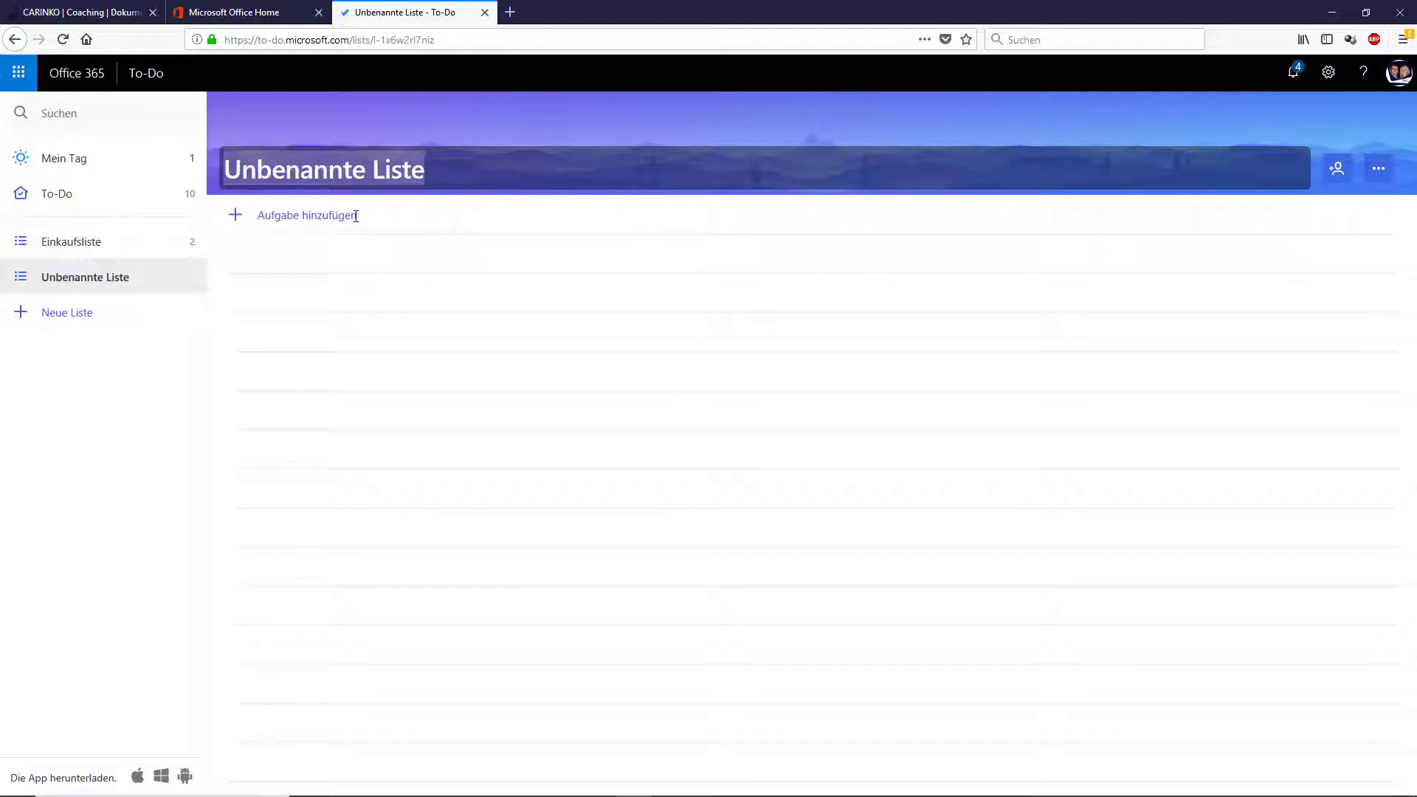
type("Protokolle")
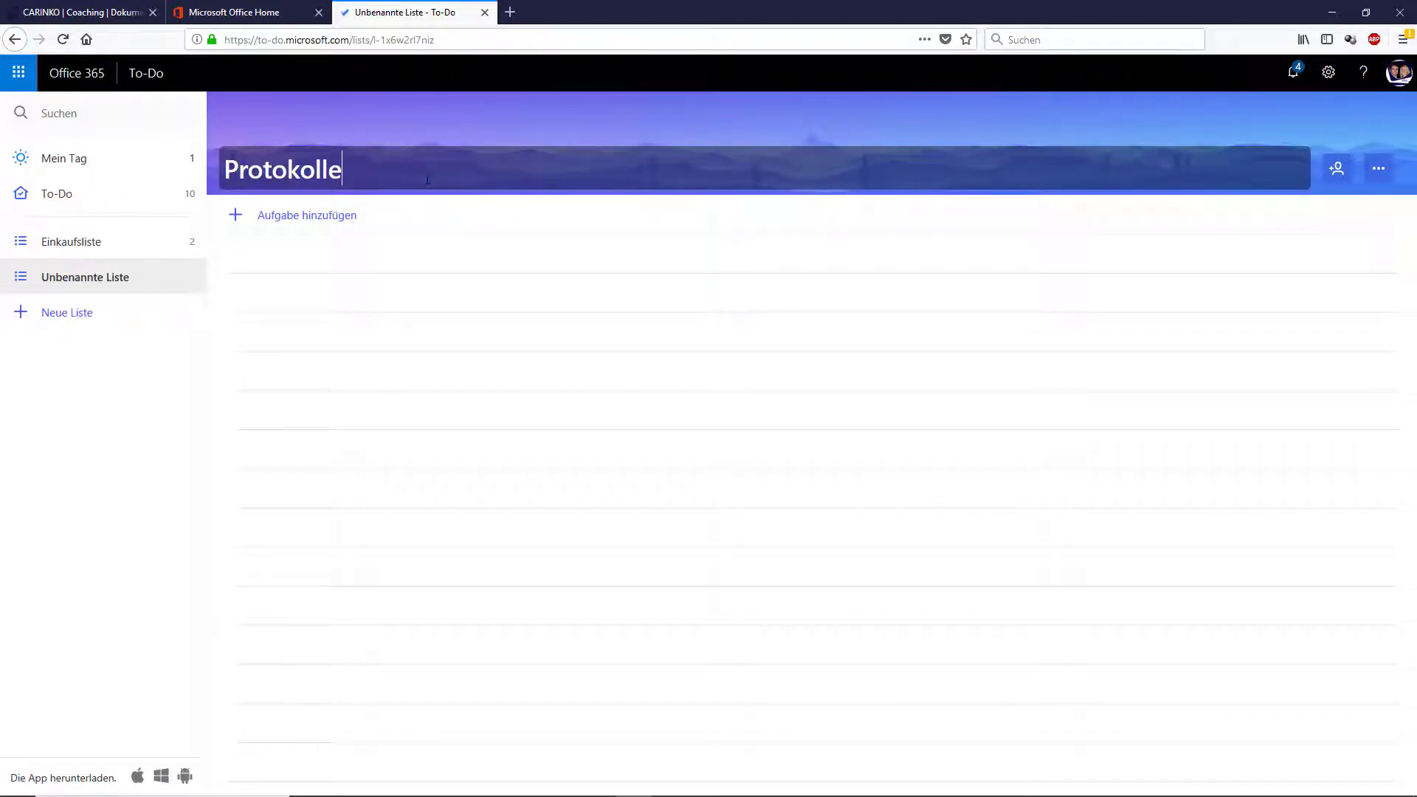
key("Return")
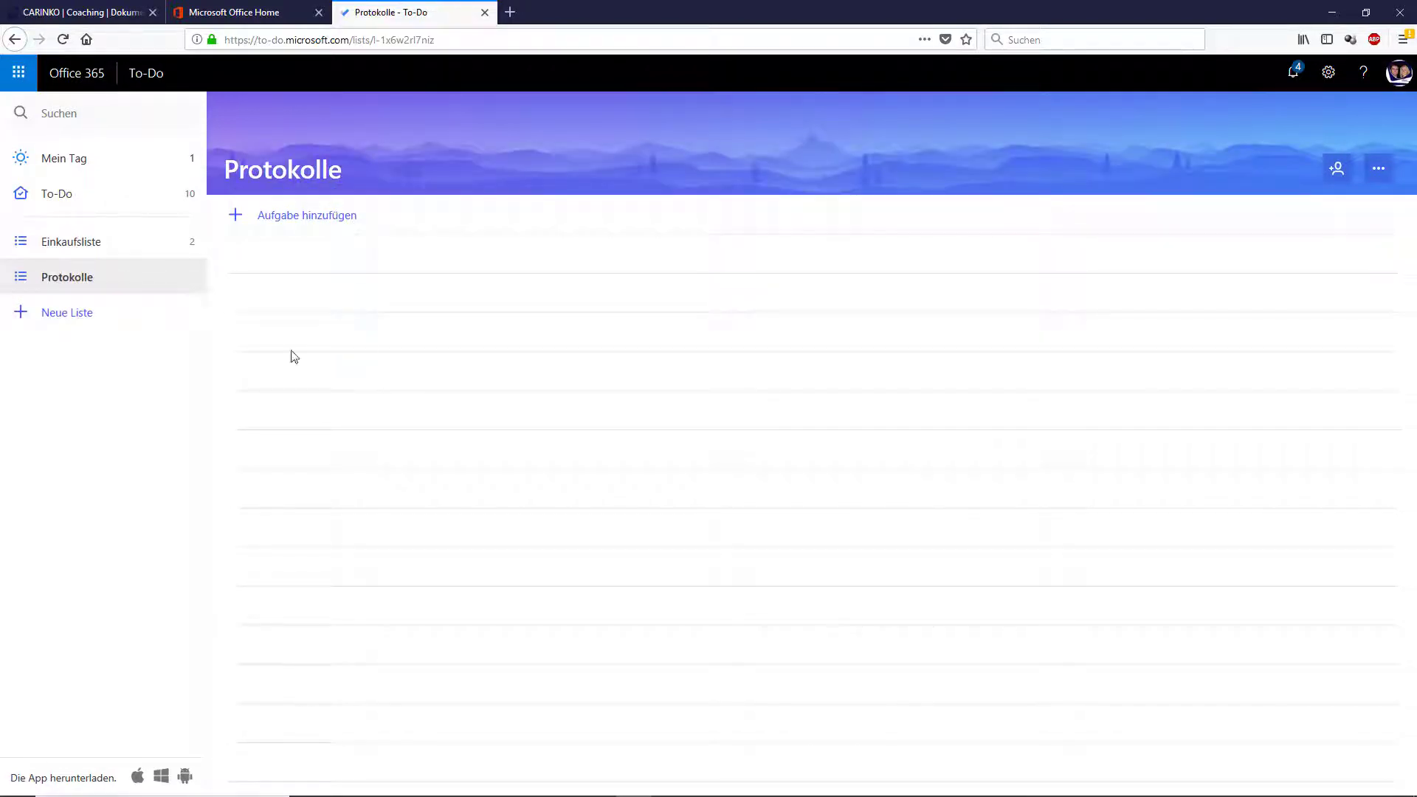
Create a new task list named "Einsatzplanung".
left_click(67, 317)
type("E")
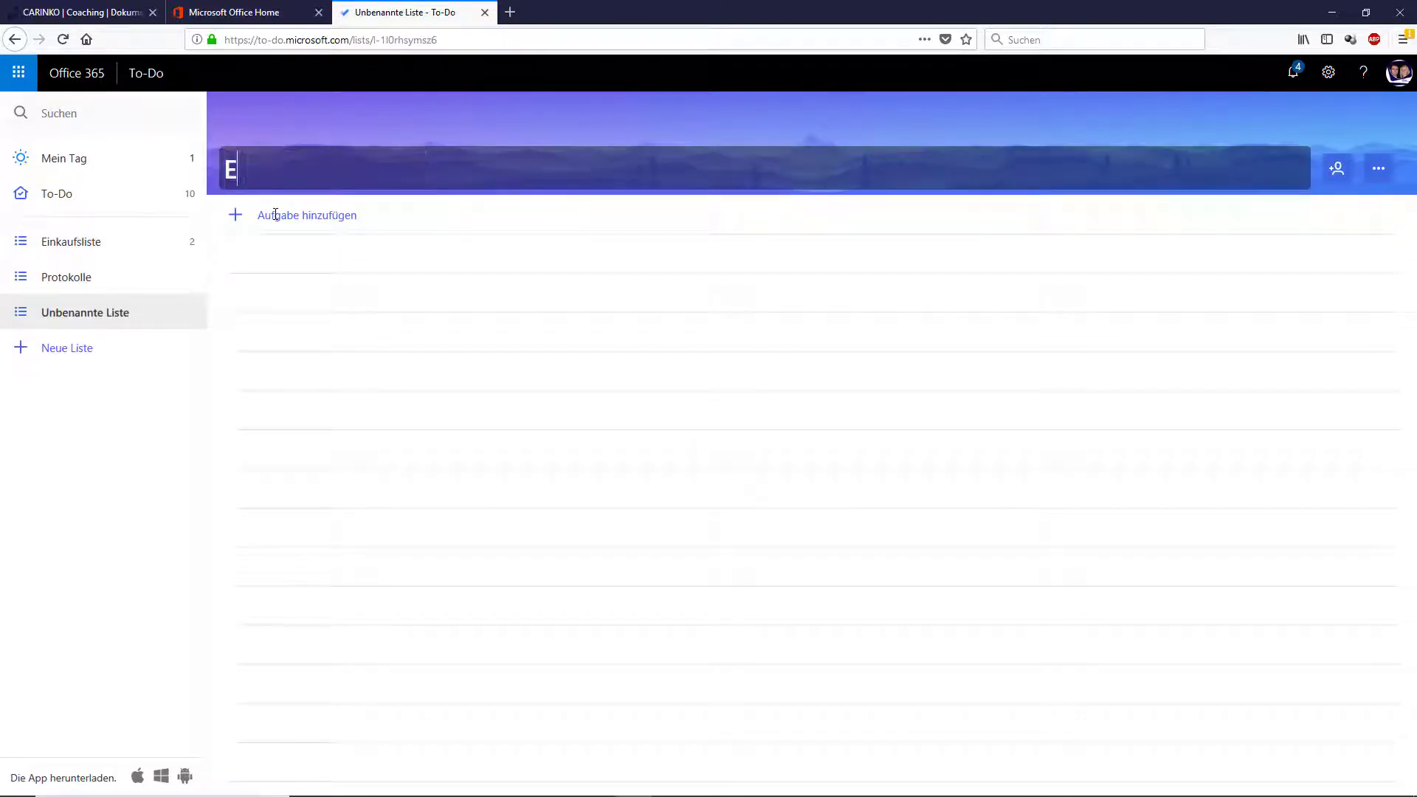
type("insatzplanung")
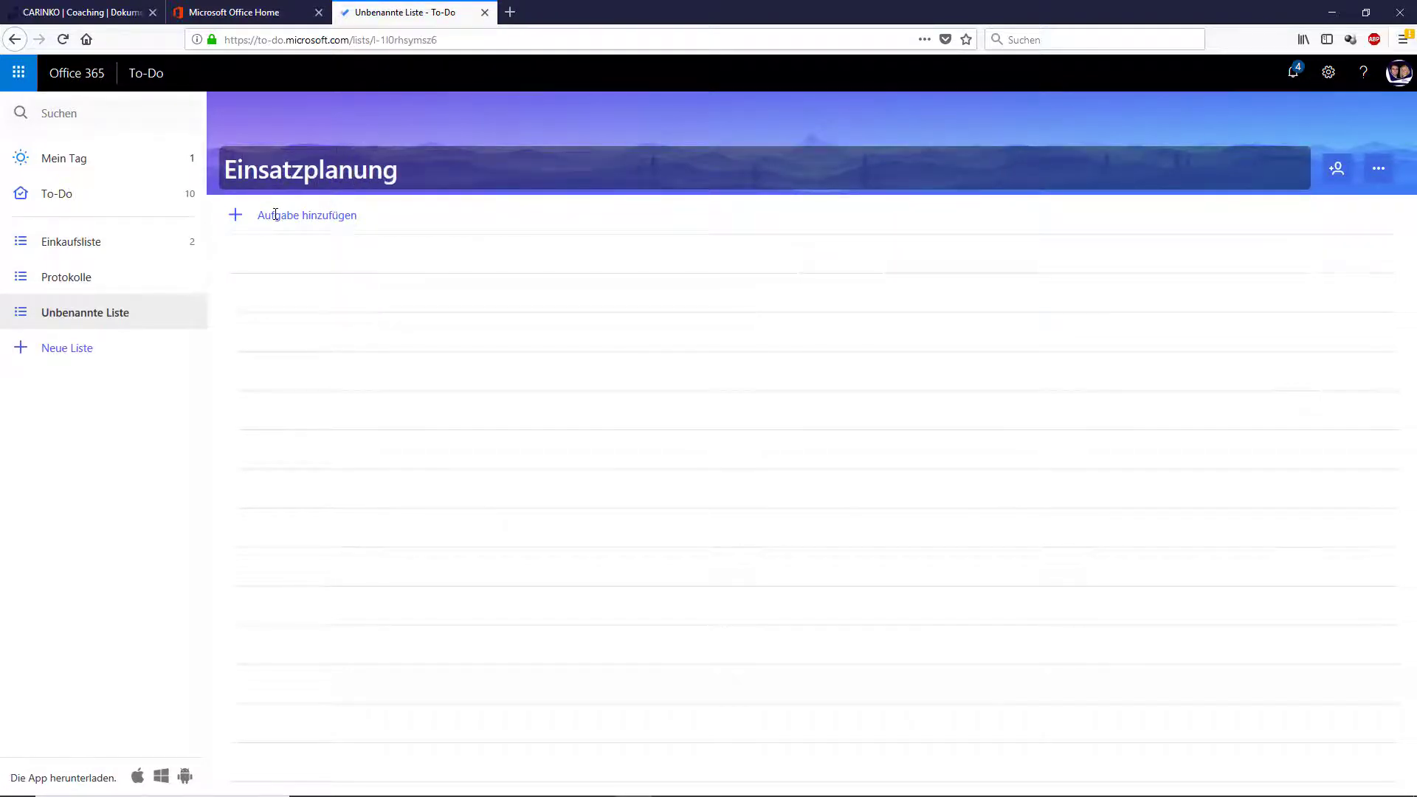
key("Return")
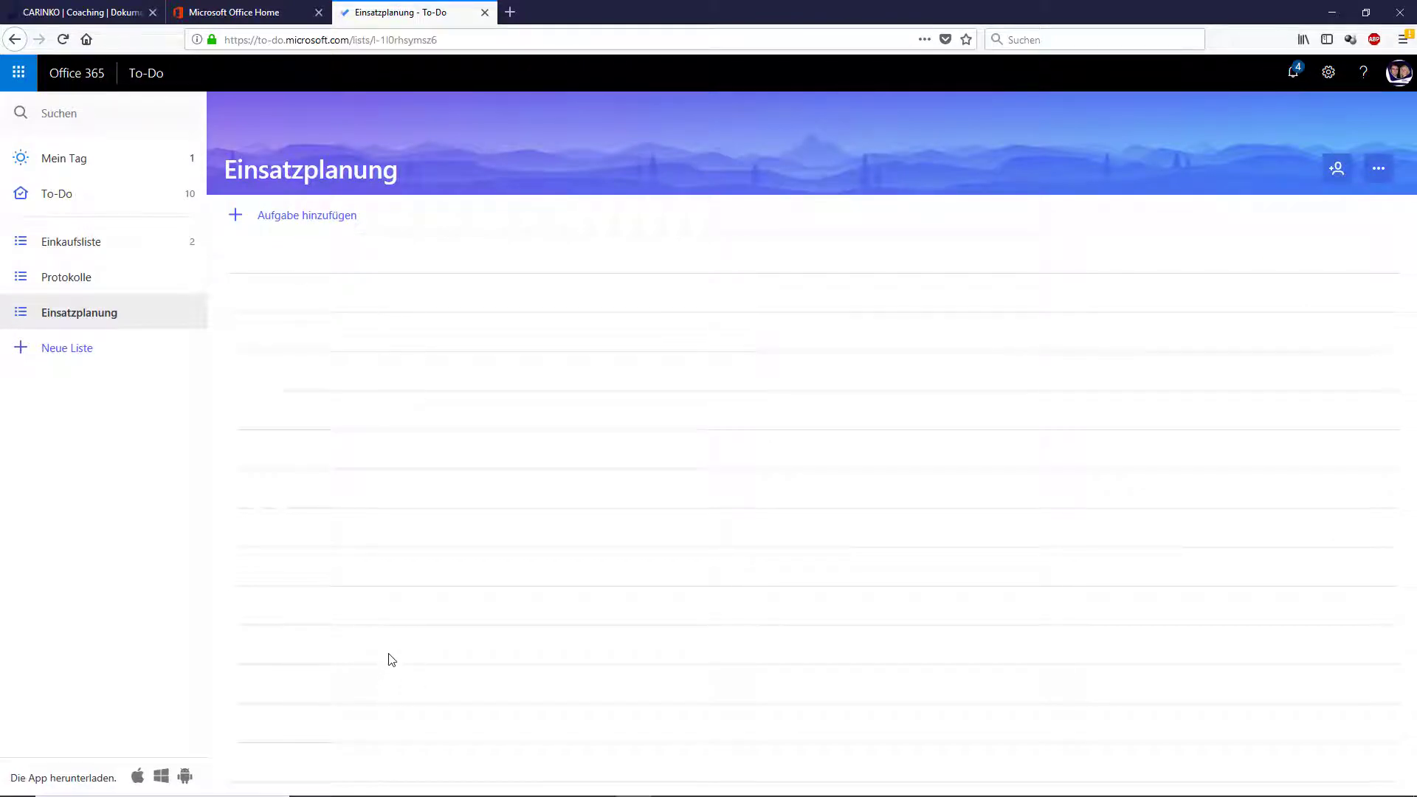
Create a new task list named "Neukunden-Aufgaben".
left_click(71, 355)
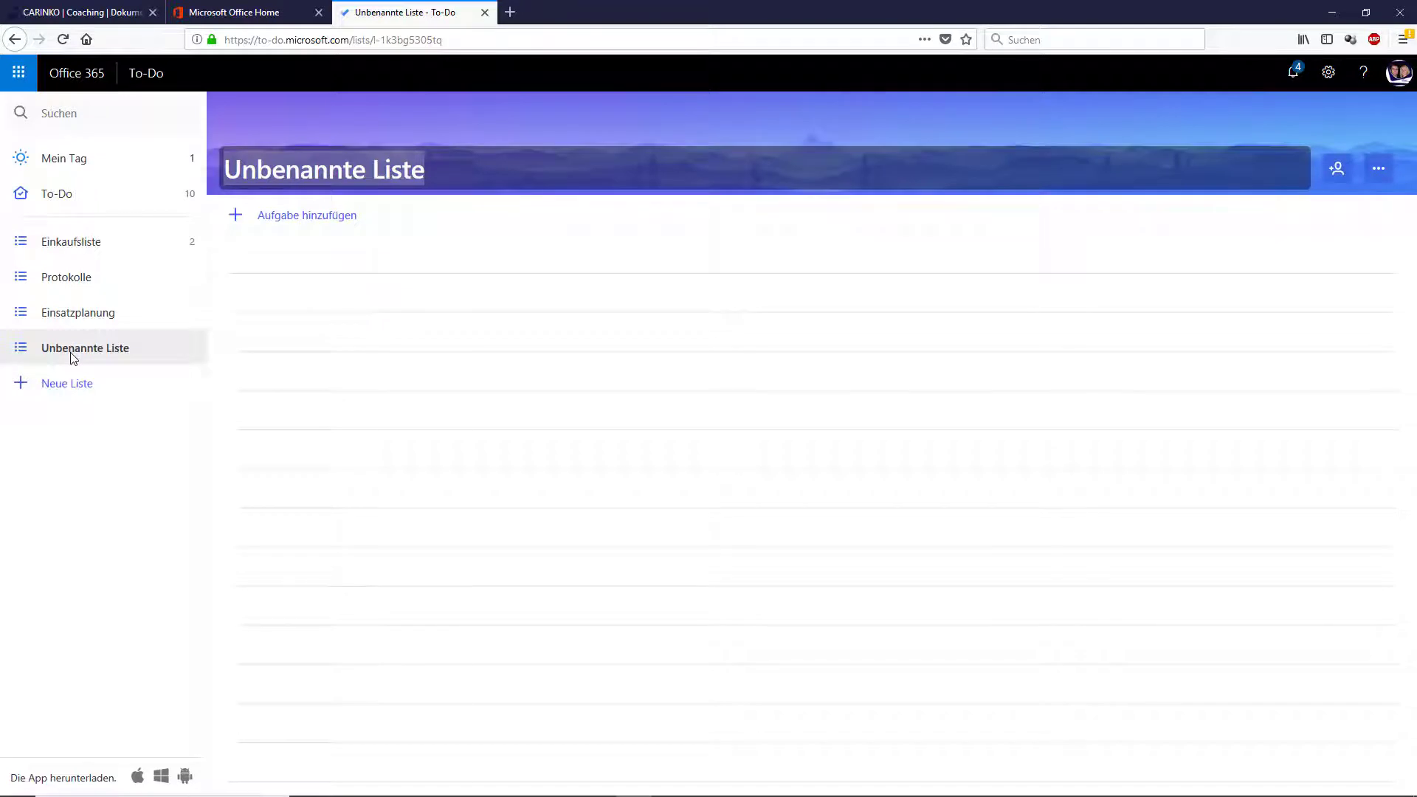
type("Neukunden")
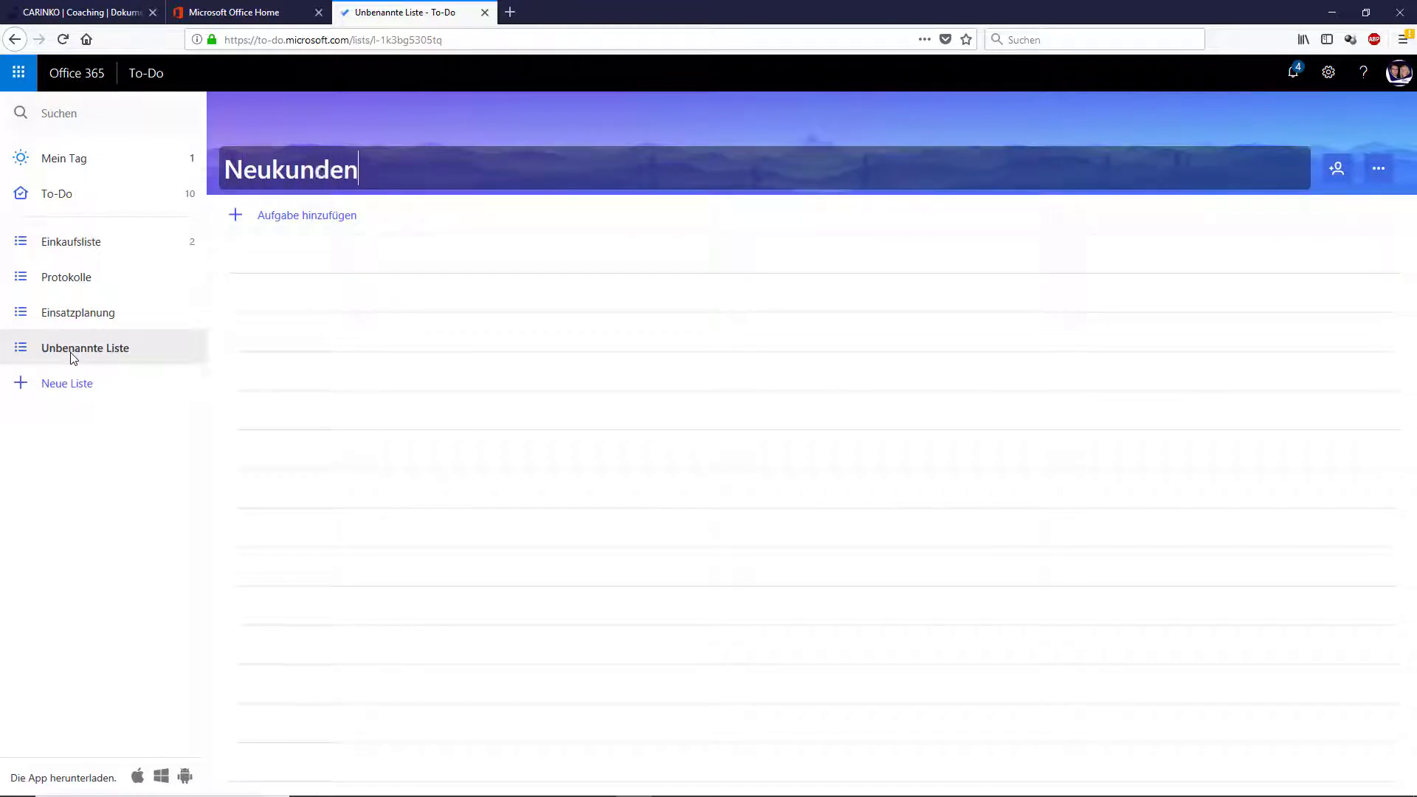
type("-Aufgaben")
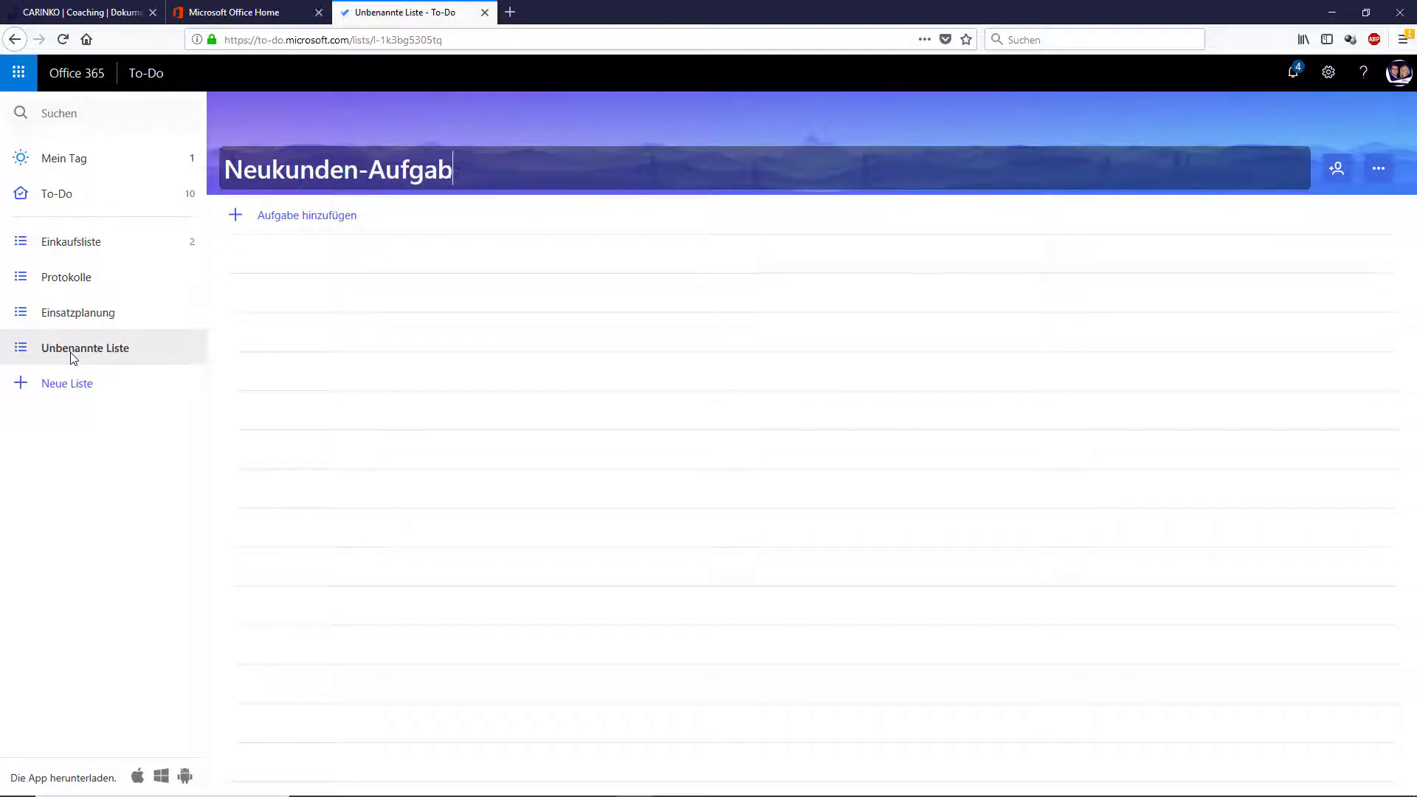
key("Return")
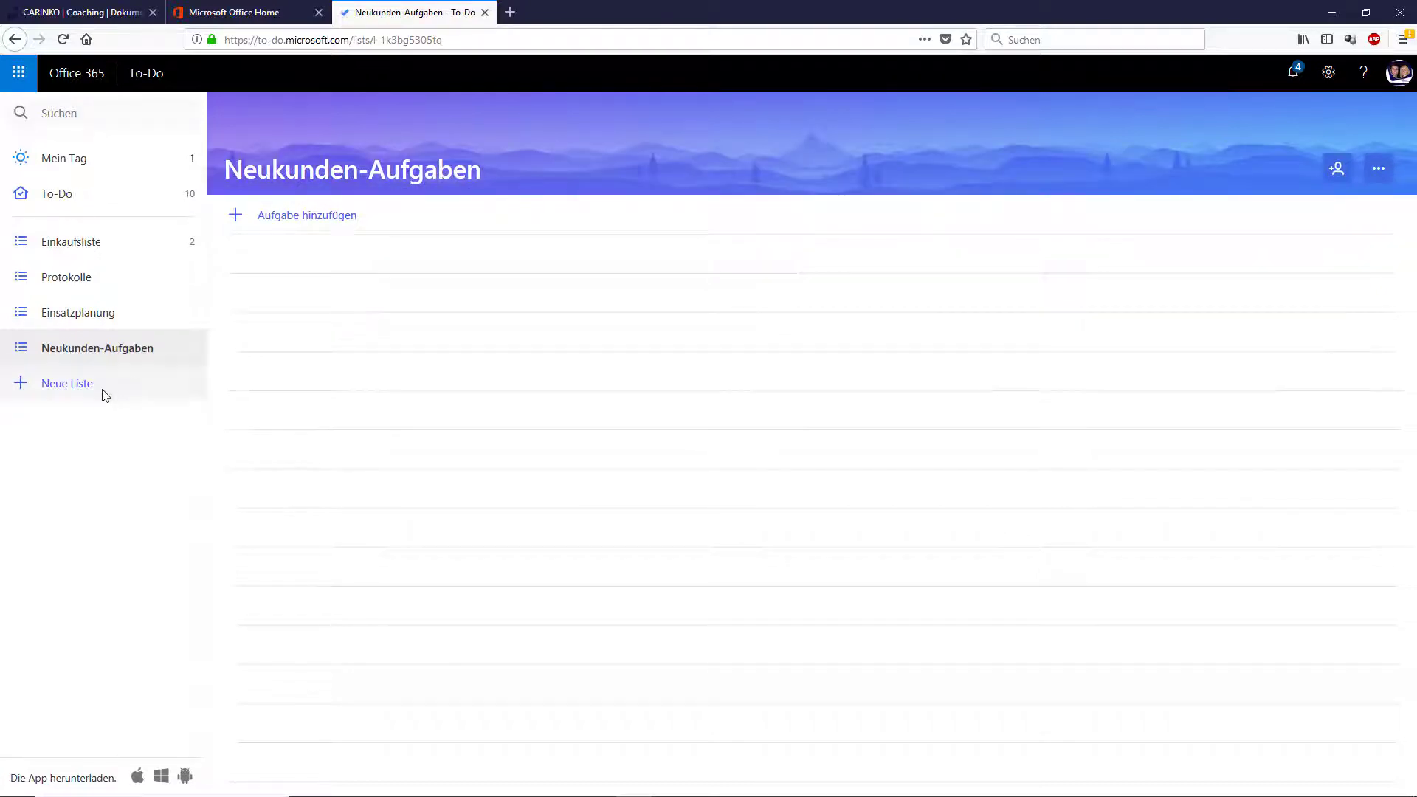
Create a new task list named "Budgetplanung".
left_click(78, 388)
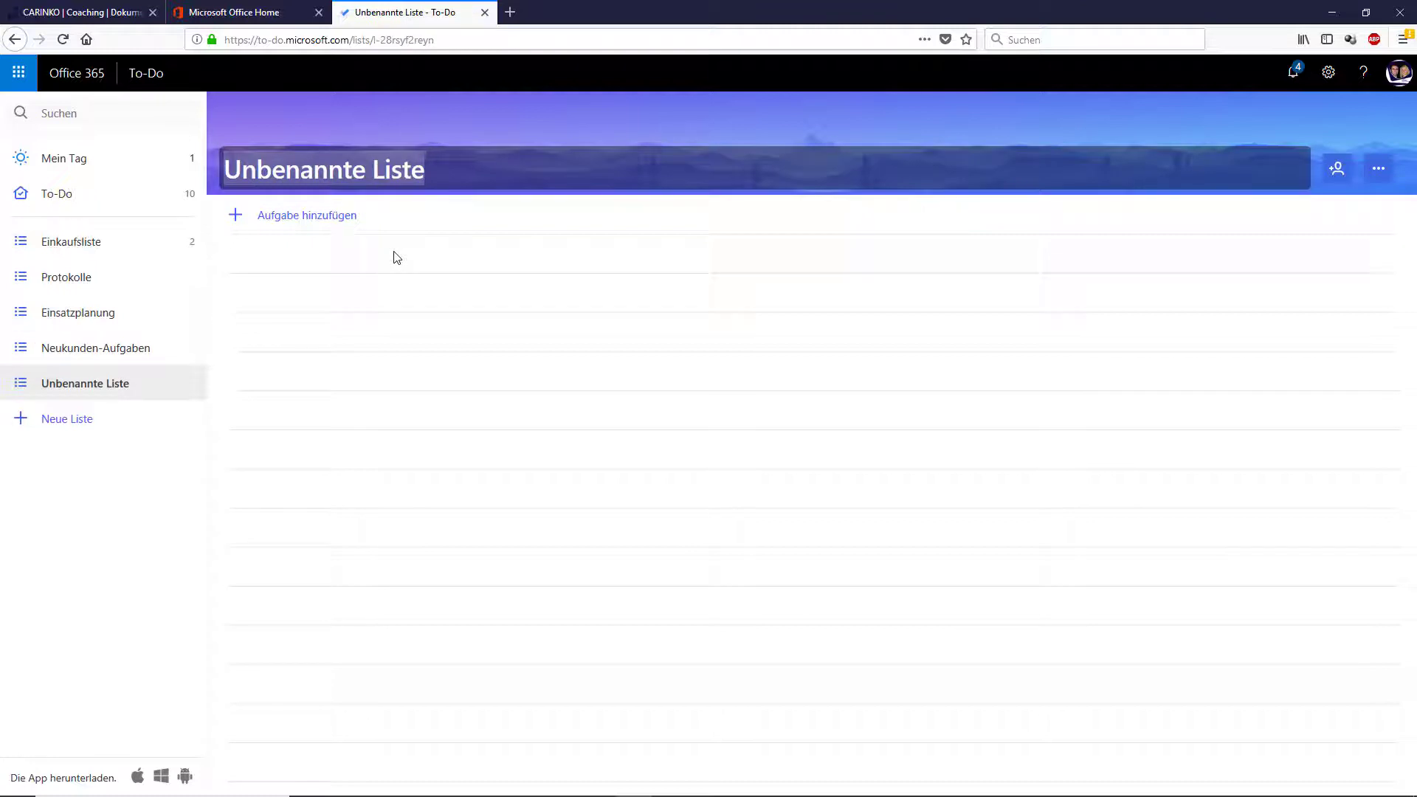
type("S")
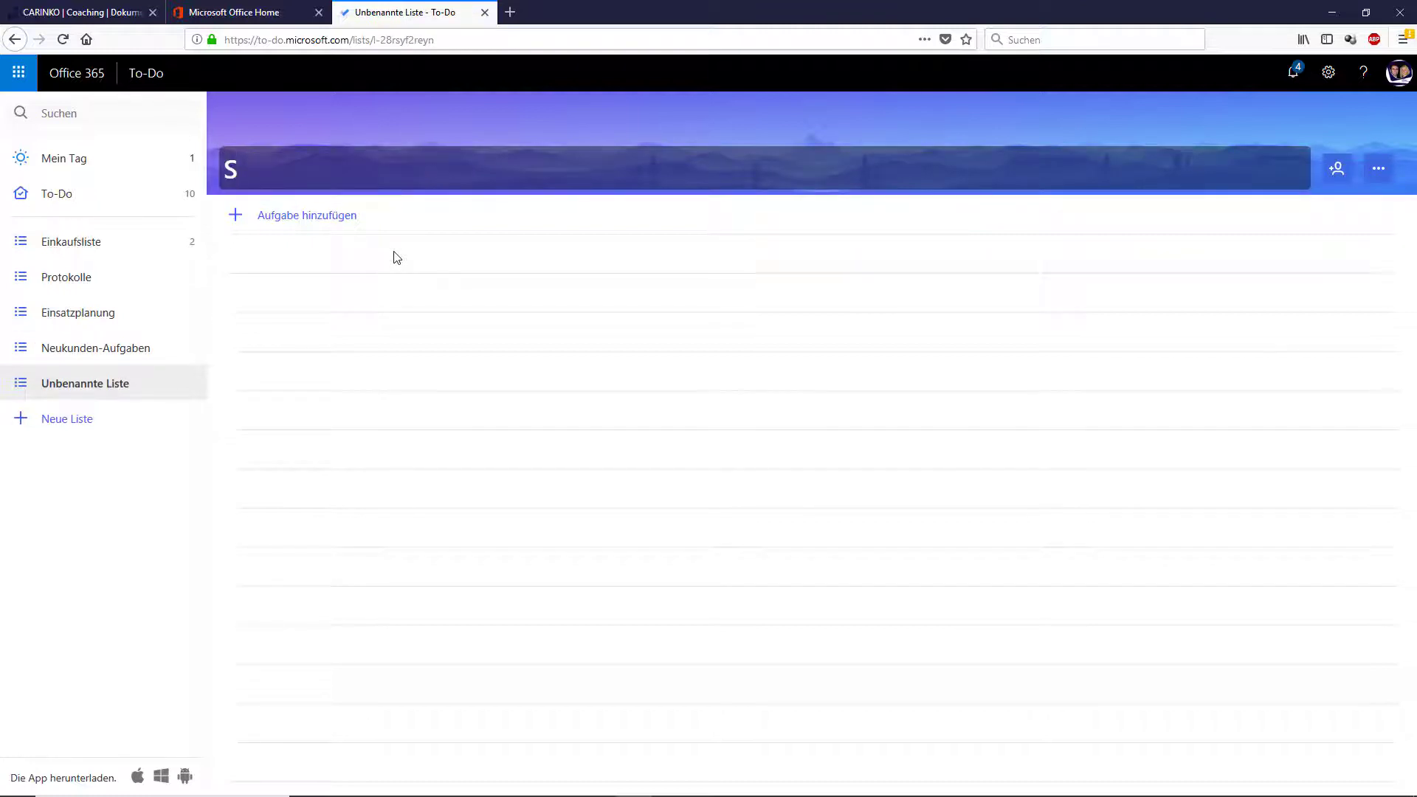
key("BackSpace")
type("Budgetplanung")
key("Return")
Create a new task list named "Qualifizierungsgespräche".
key("ctrl+l")
type("Q")
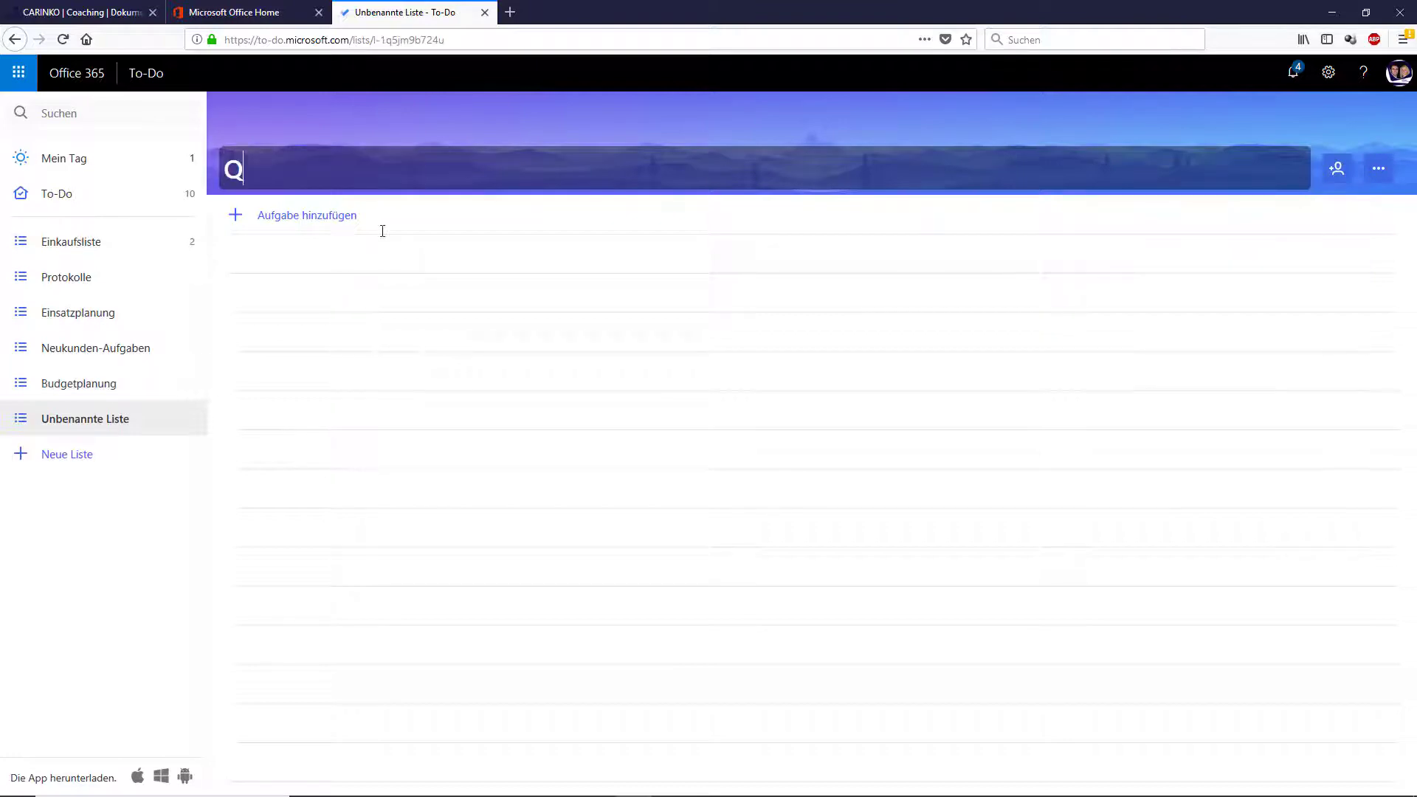
type("ualifizierungsgesp")
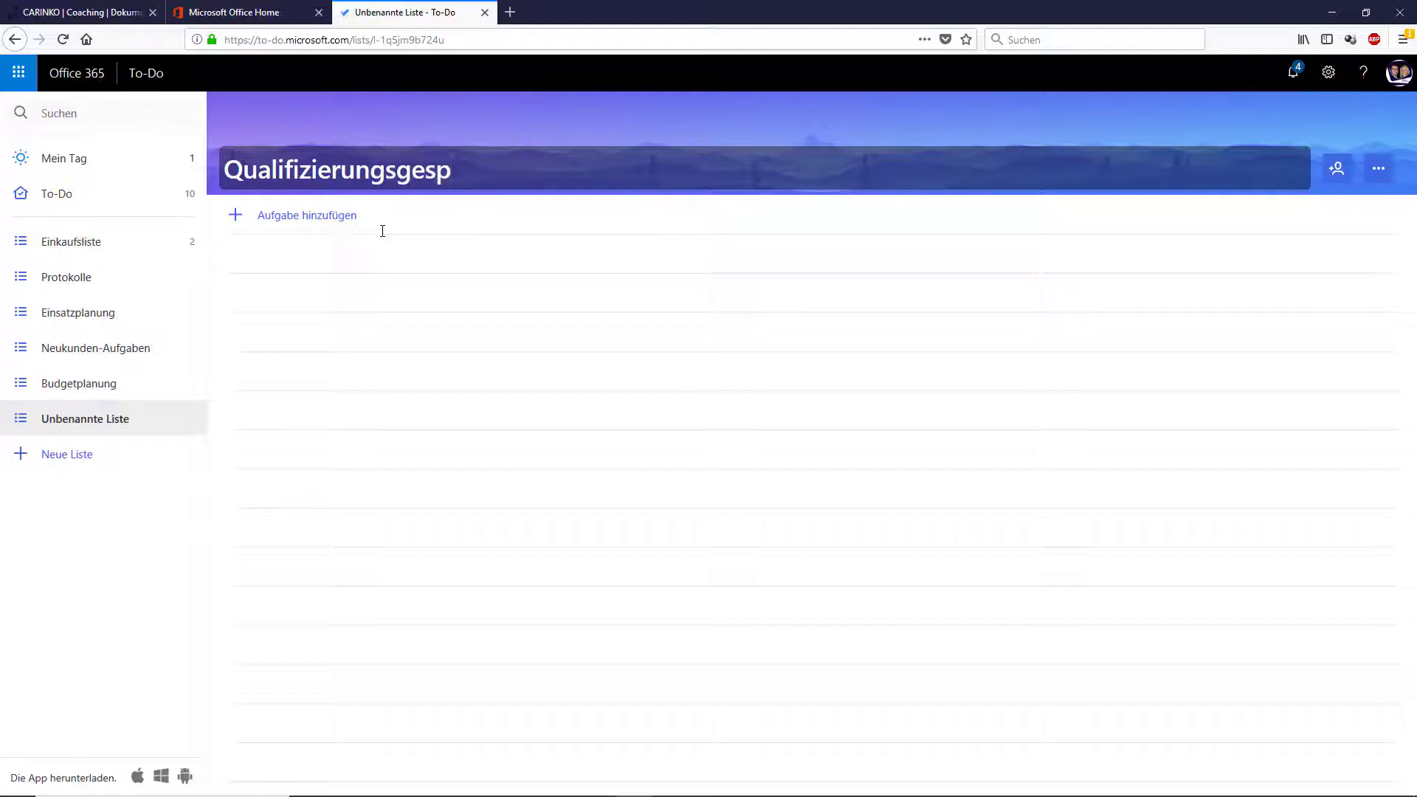
type("räche")
key("Return")
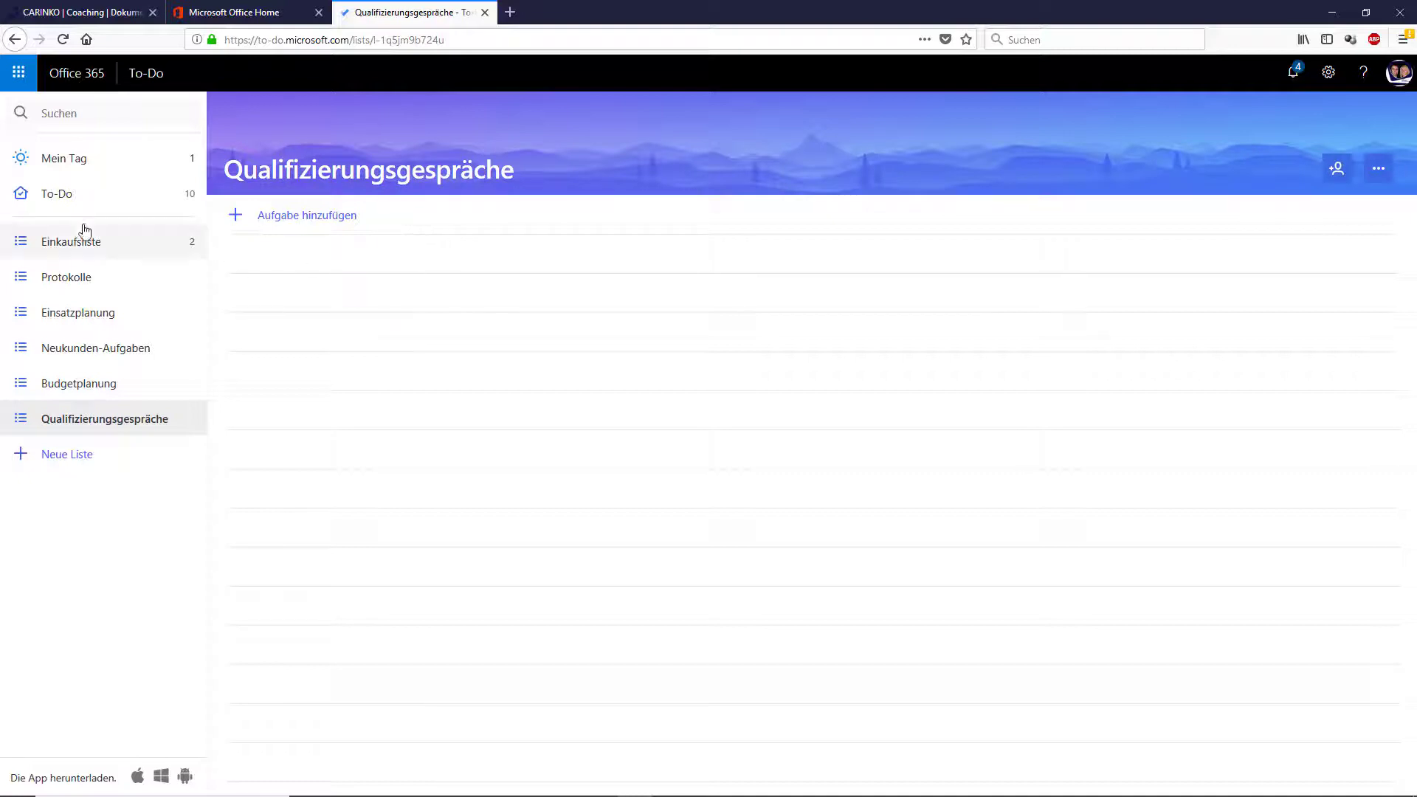
Add the task "XY senden an das Team" to the list "Protokolle".
left_click(62, 321)
left_click(79, 288)
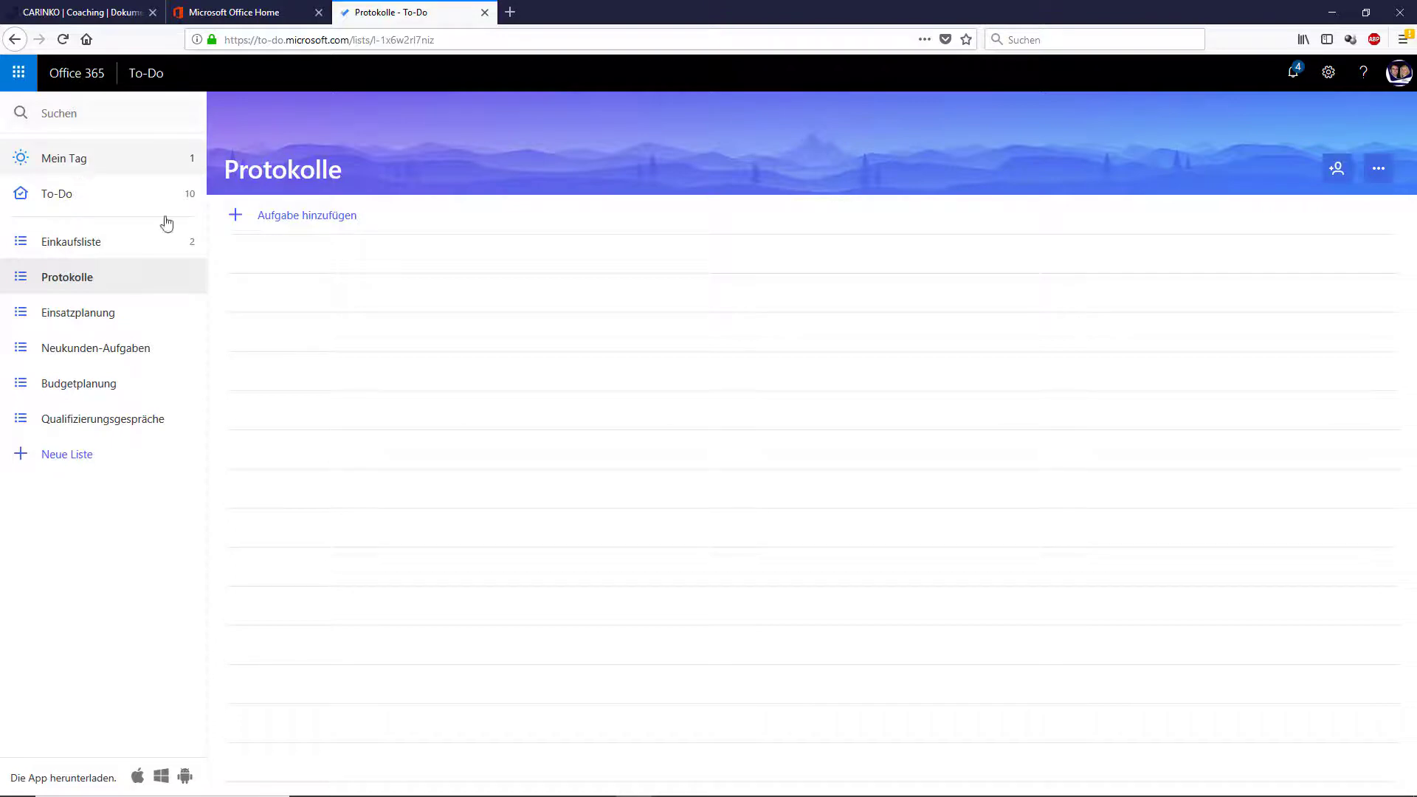
left_click(238, 223)
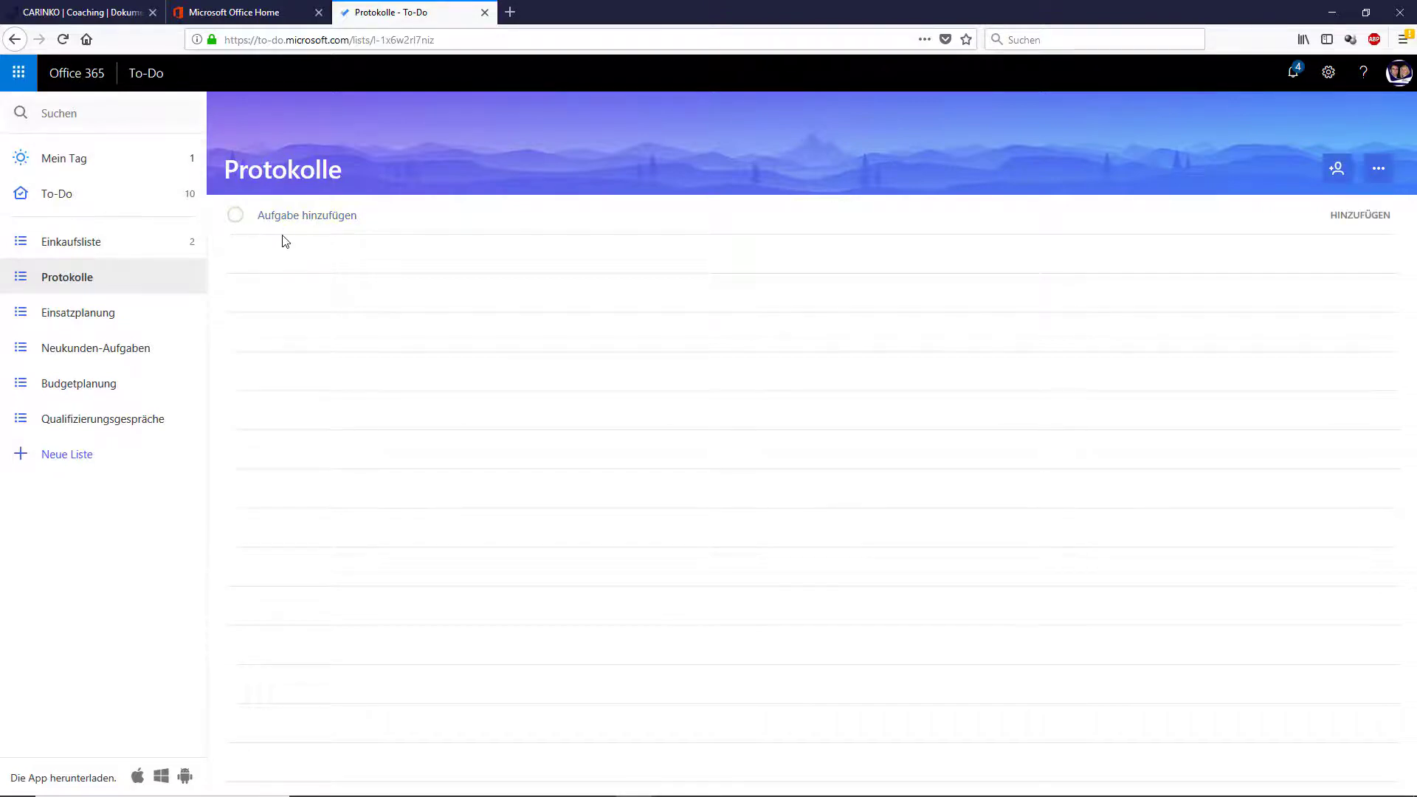
type("XY senden an das Team")
key("Return")
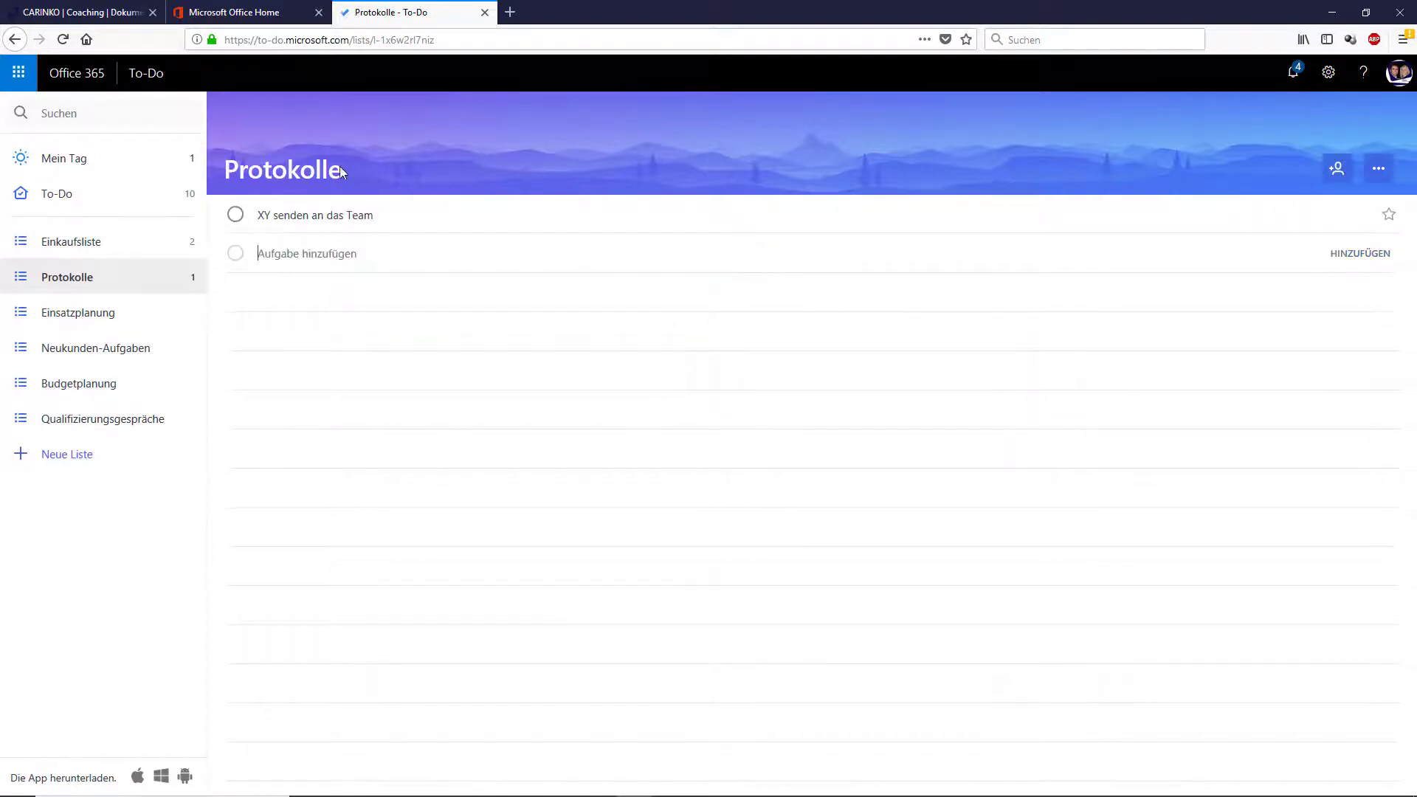
Add the task "XY senden an das Team" to "Mein Tag".
right_click(276, 216)
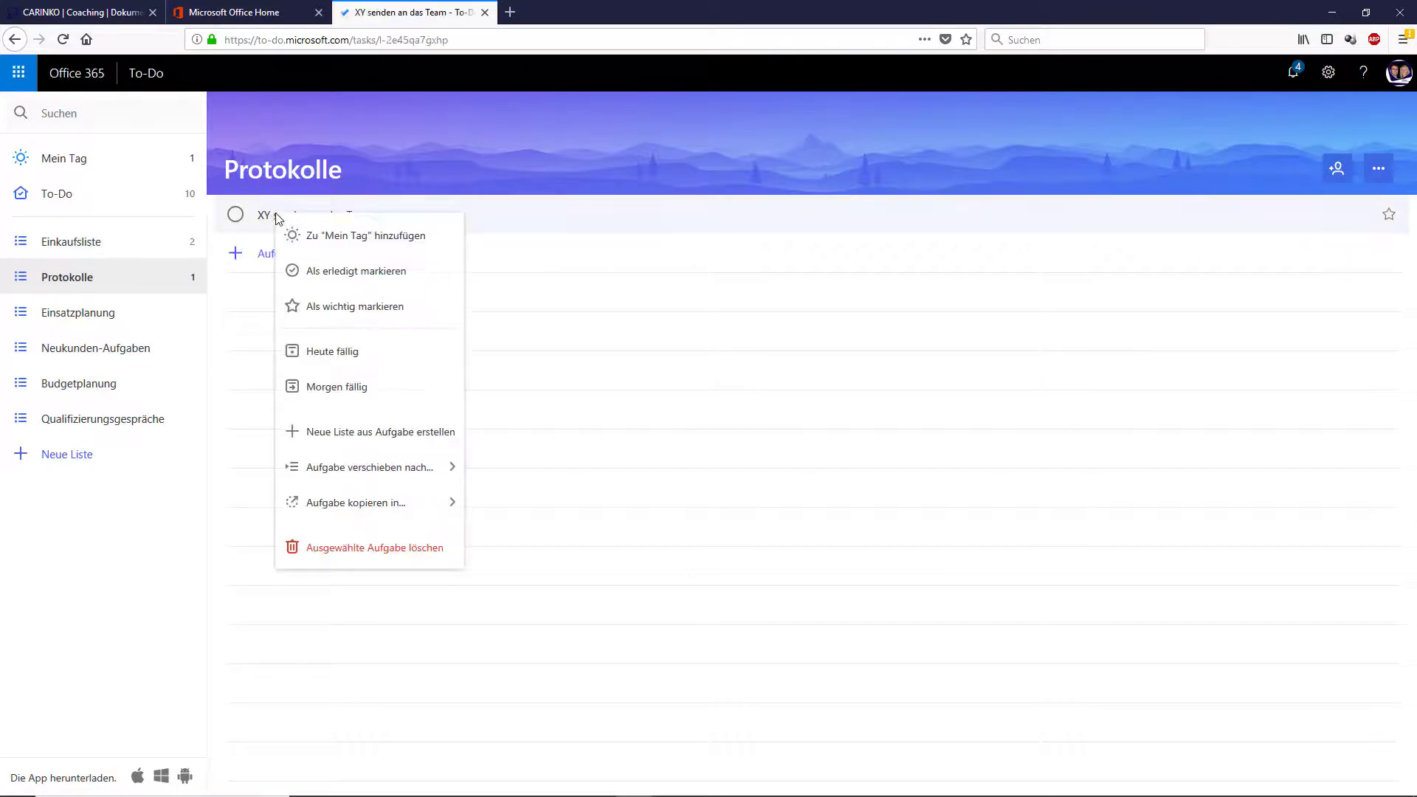
left_click(332, 237)
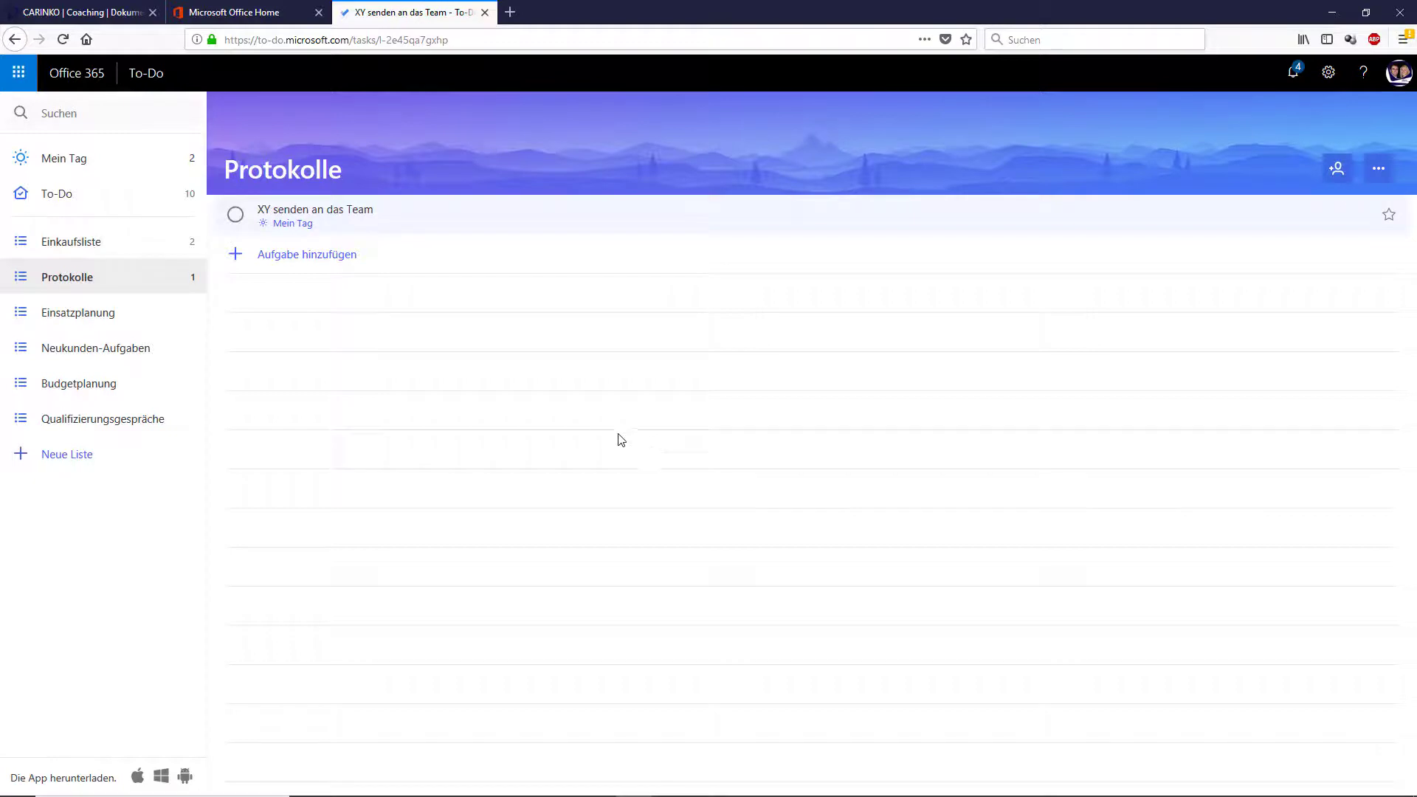
Open the "Mein Tag" list, sort its tasks by "Erledigt" and reverse the sort direction.
left_click(114, 167)
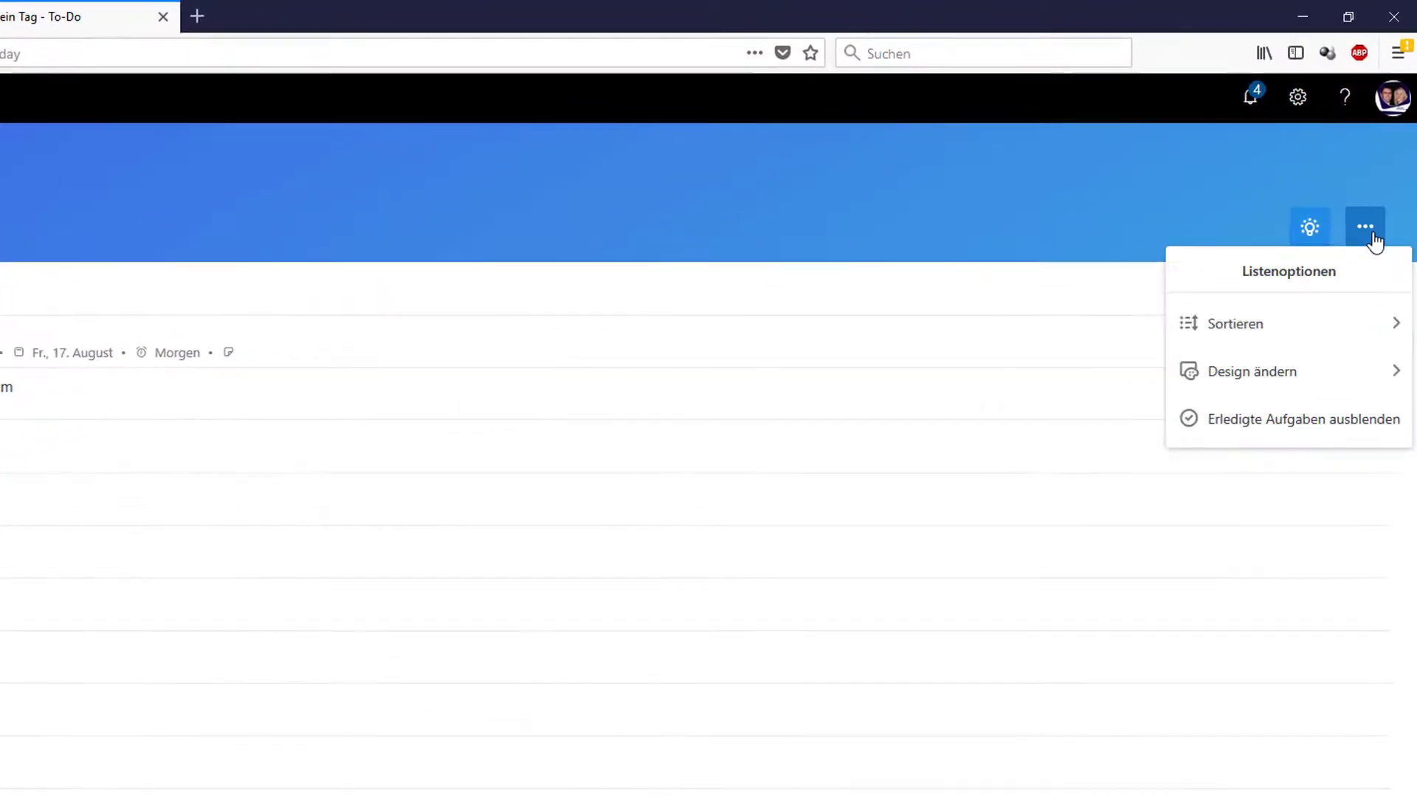
left_click(1336, 325)
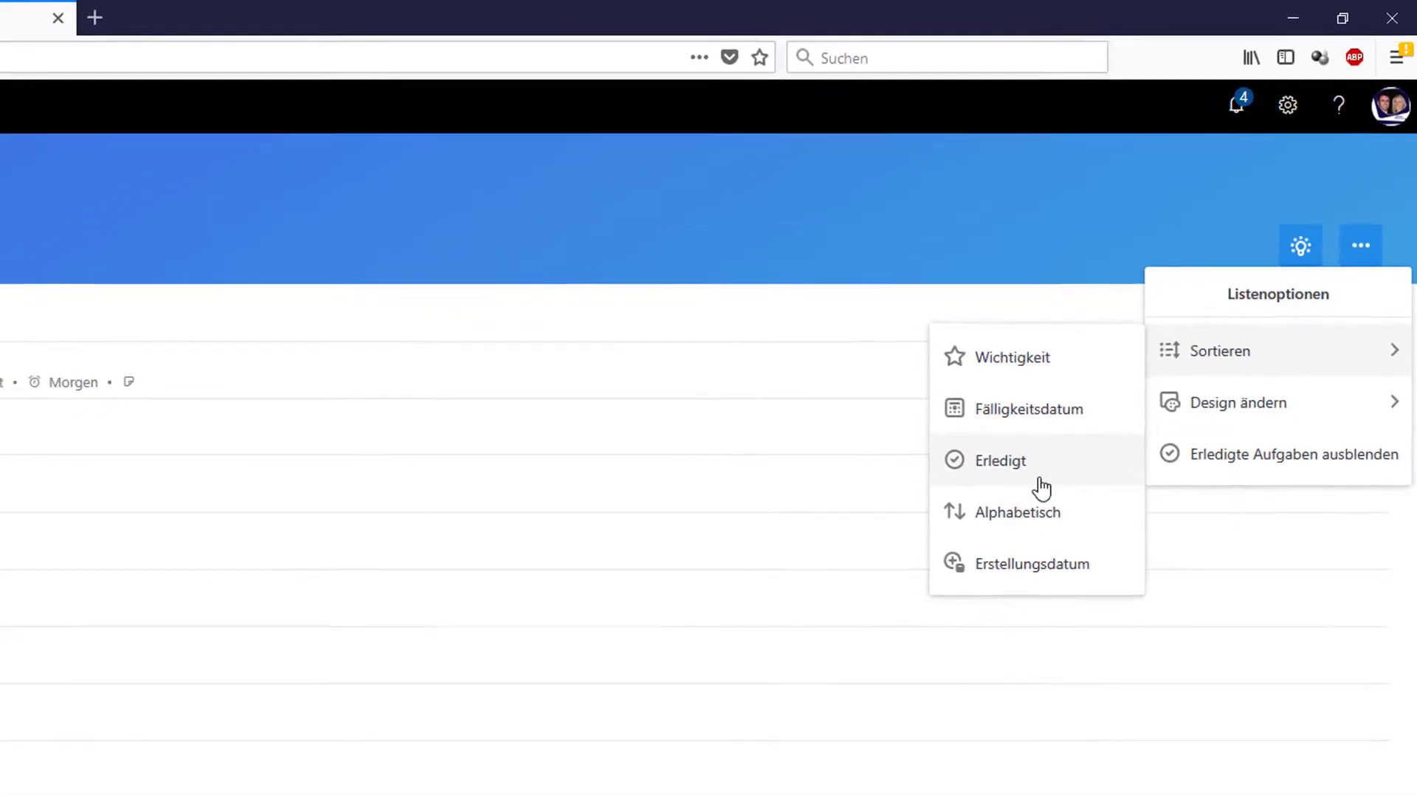
left_click(1033, 473)
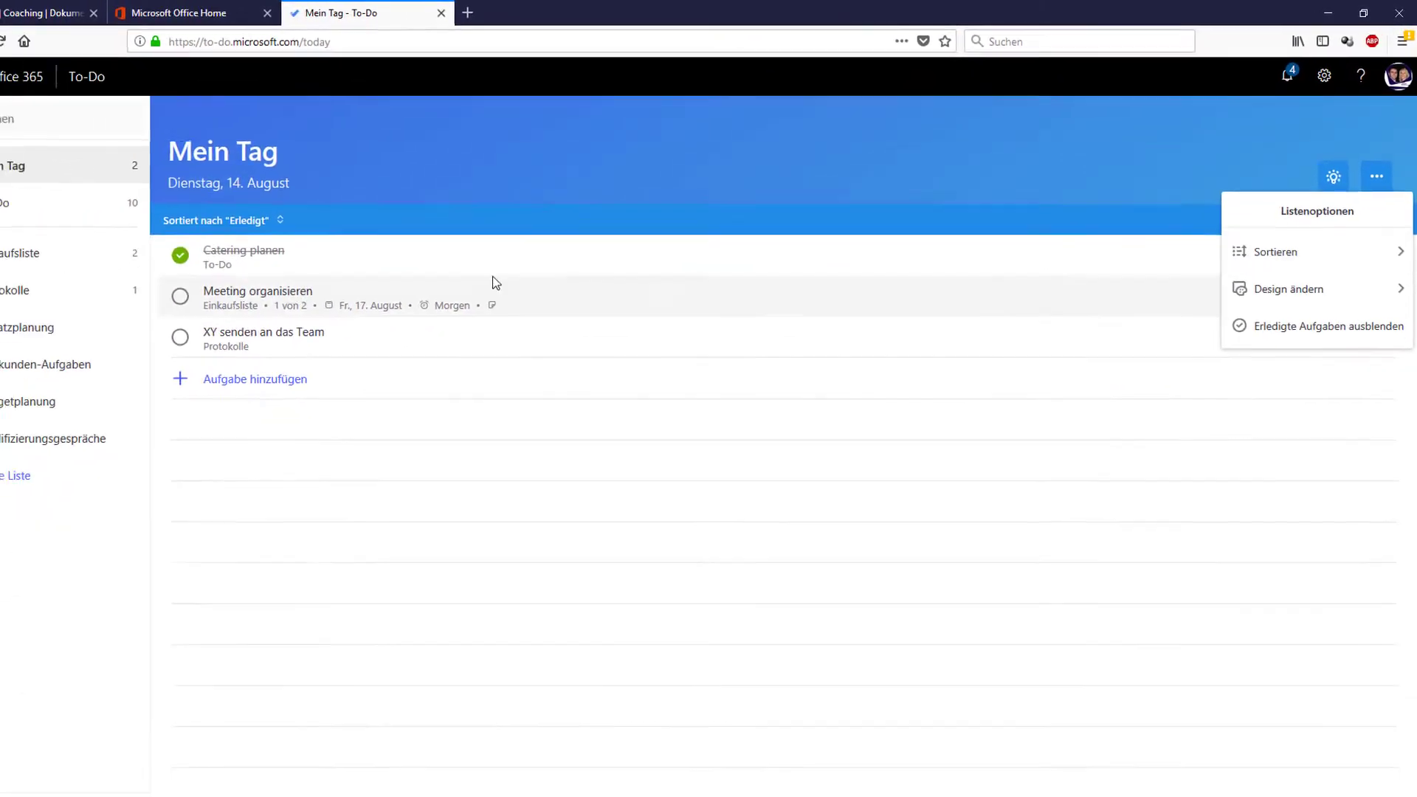
left_click(279, 220)
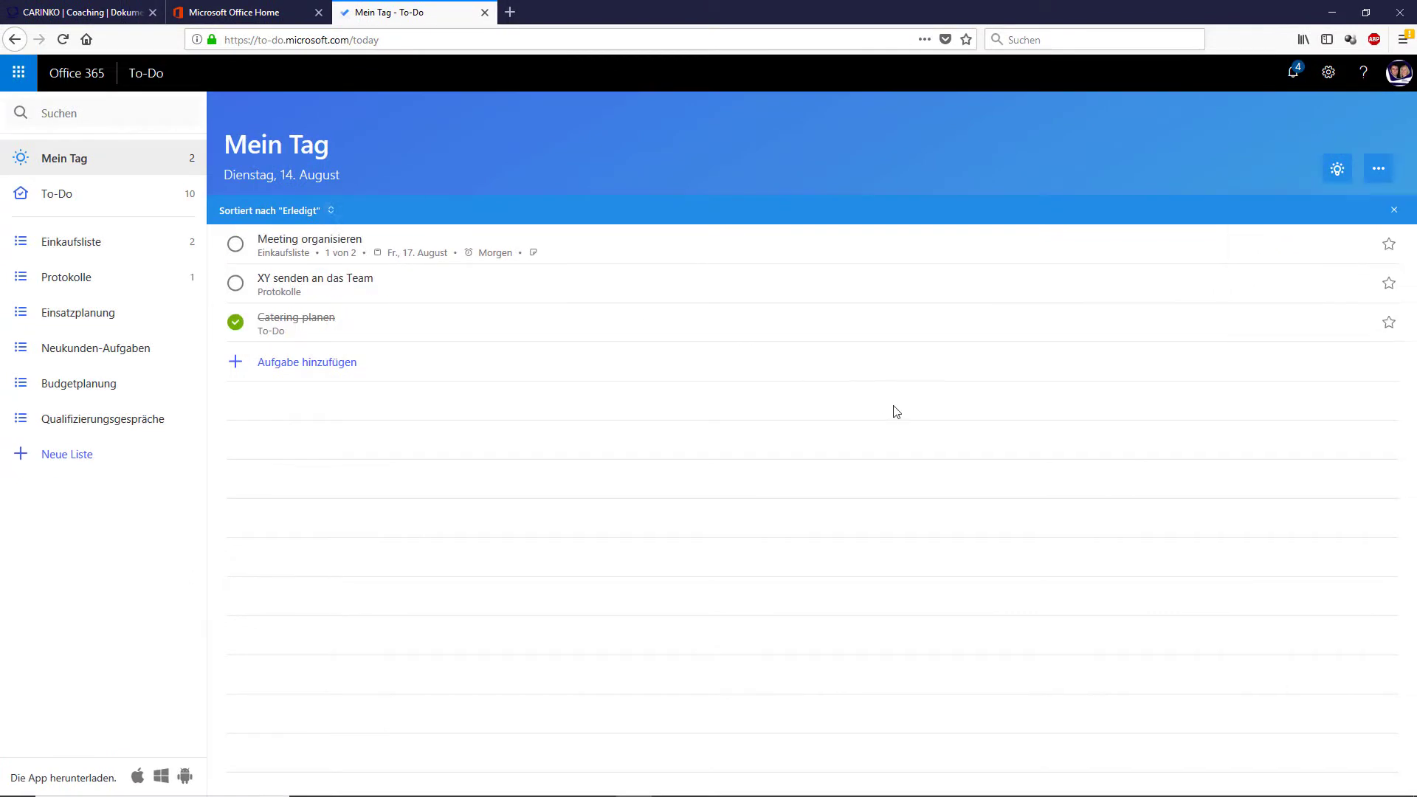
Hide the completed tasks in the "Mein Tag" list.
left_click(1350, 174)
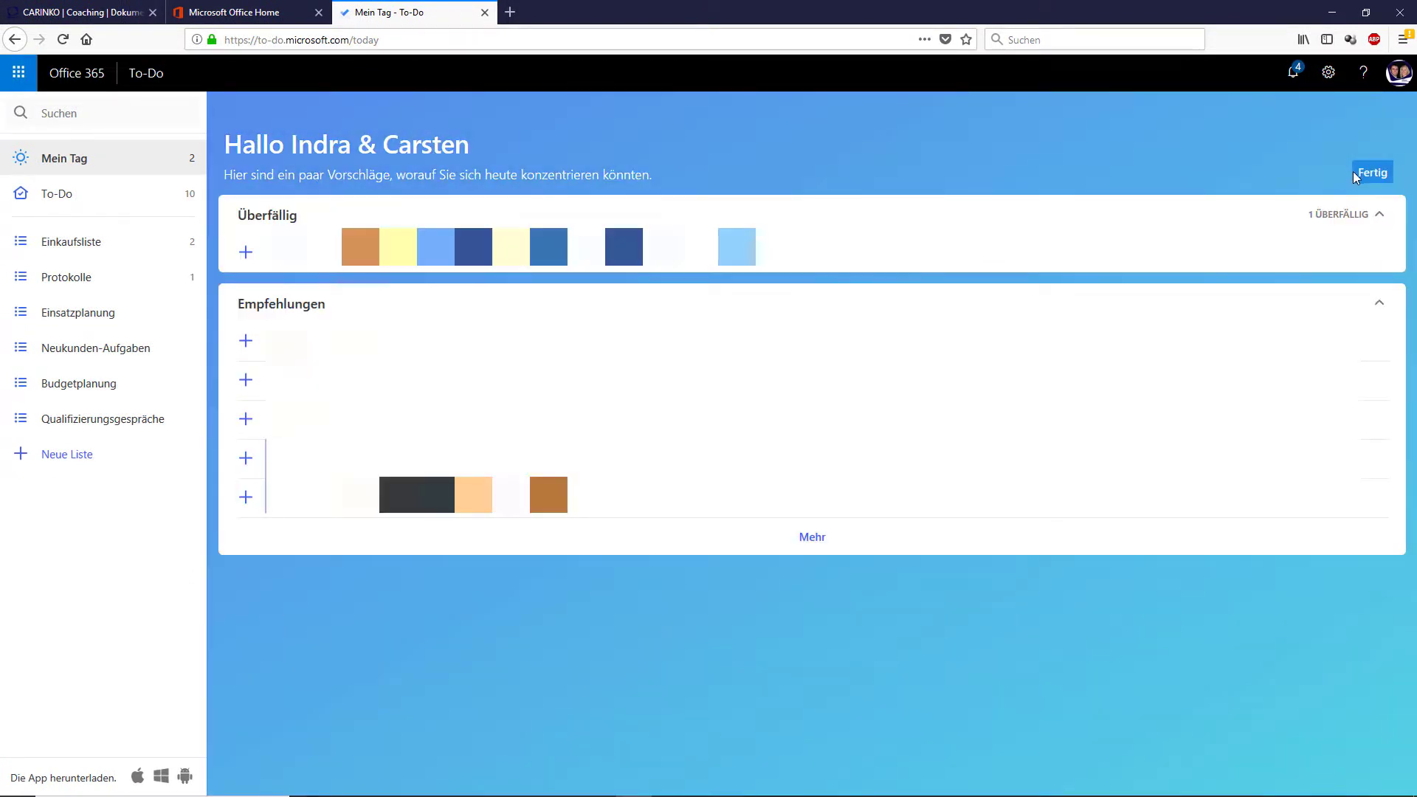
left_click(1377, 174)
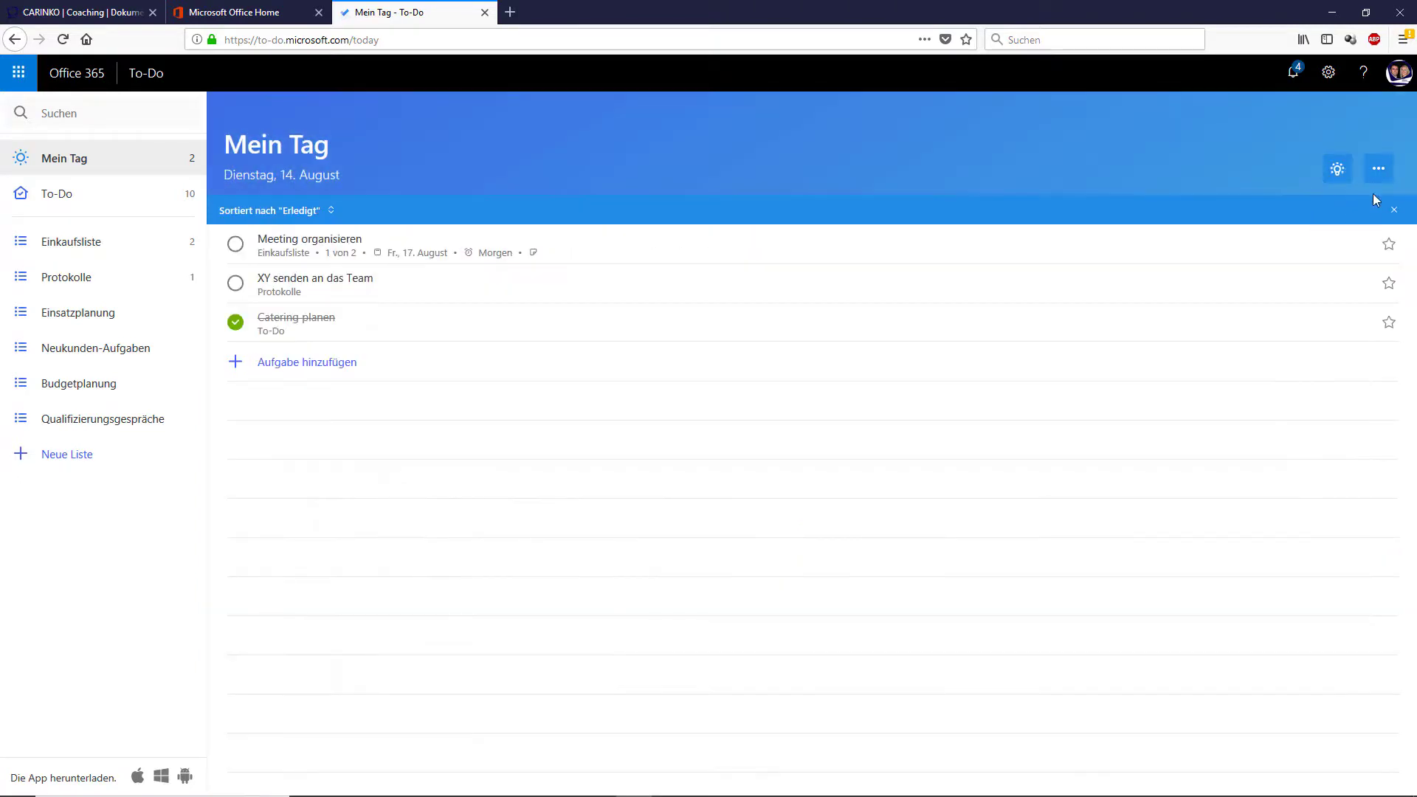
left_click(1391, 182)
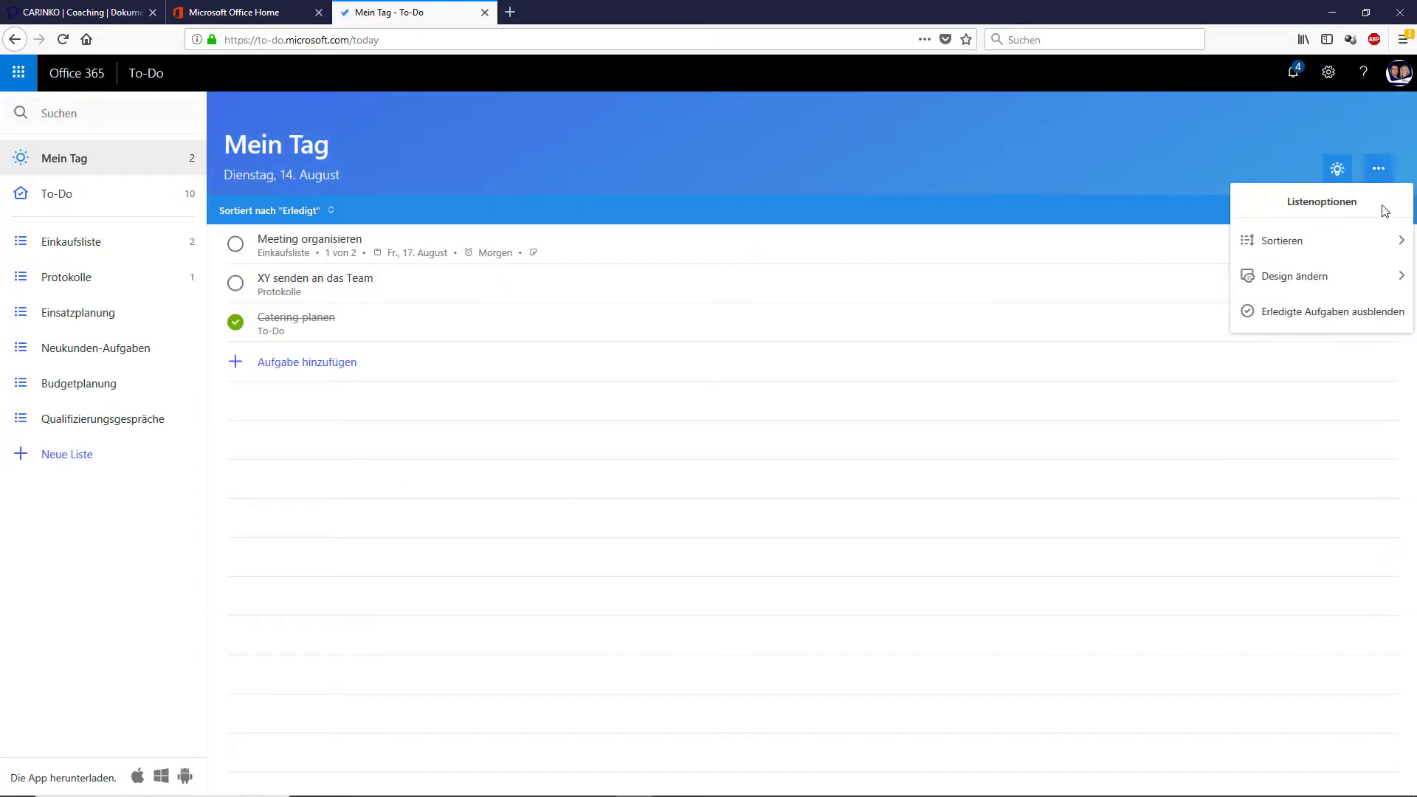
left_click(1306, 317)
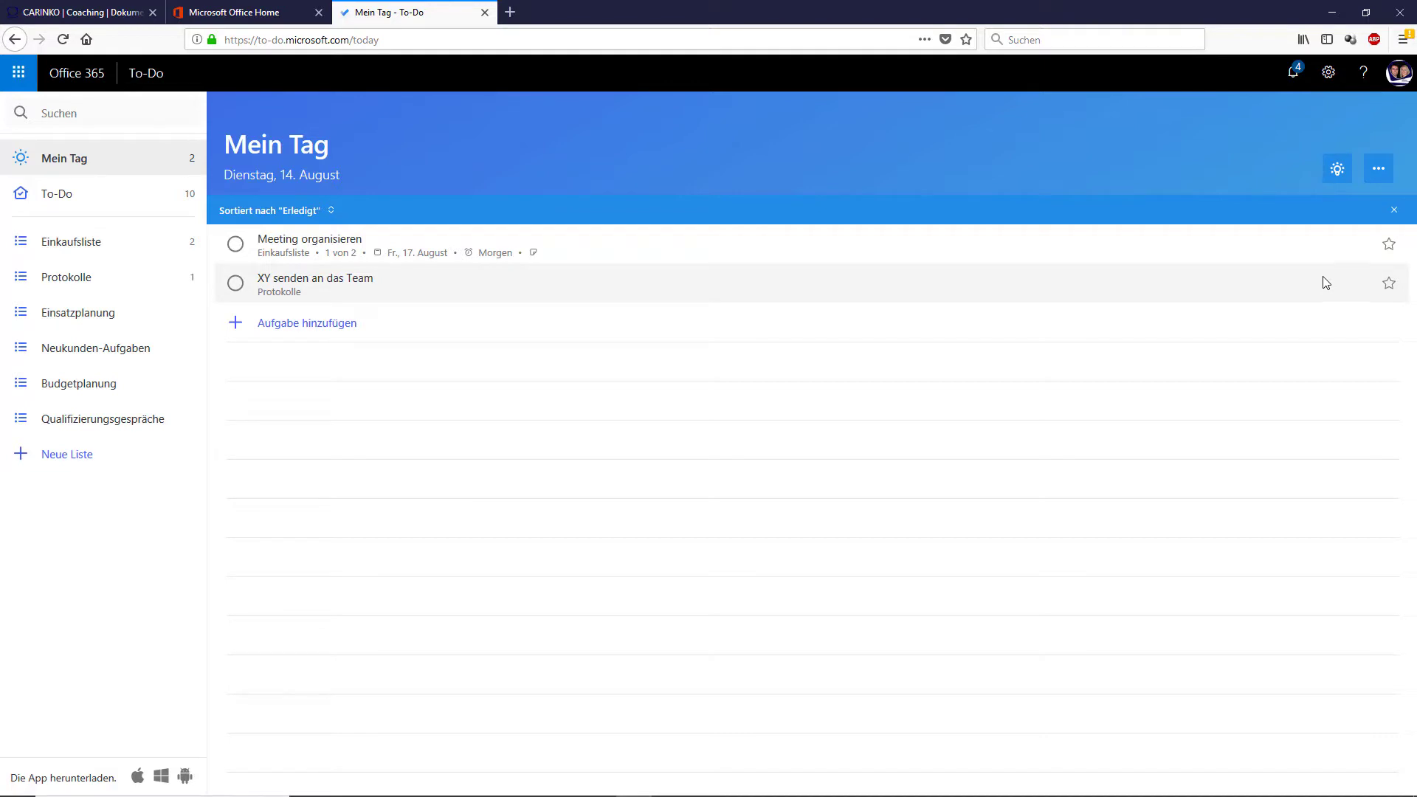
Sort the tasks in "Mein Tag" alphabetically and close the list options.
left_click(1380, 172)
mouse_move(1342, 255)
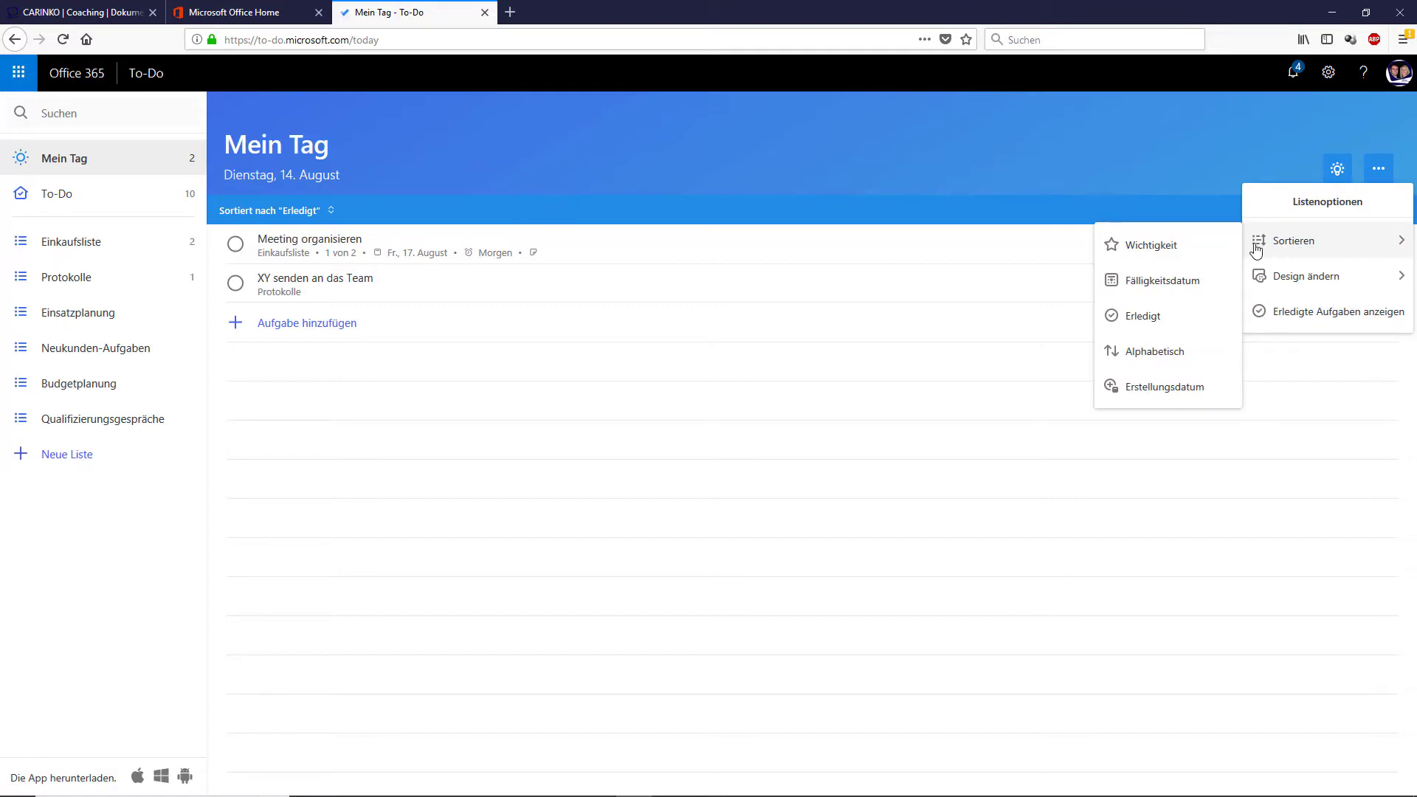
left_click(1181, 354)
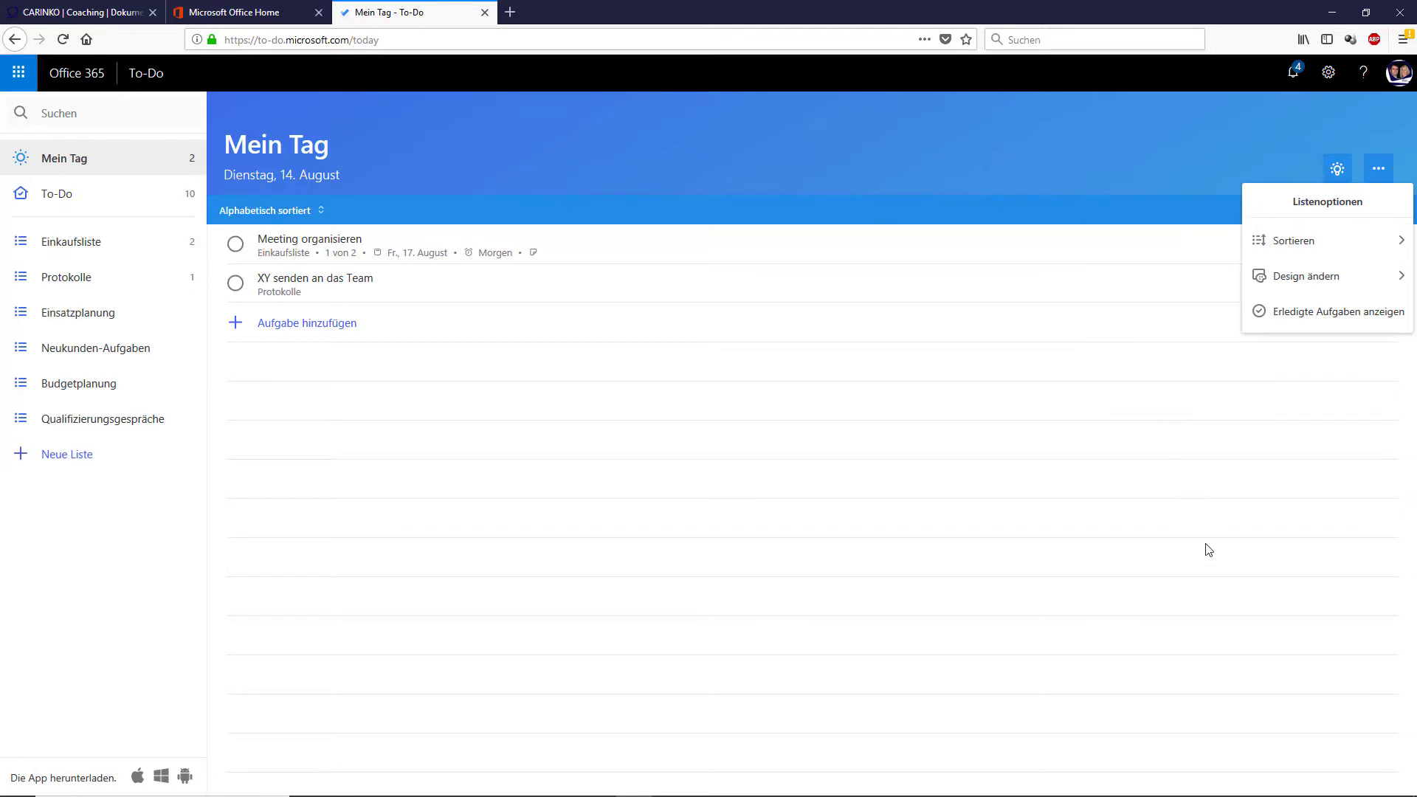
left_click(1227, 561)
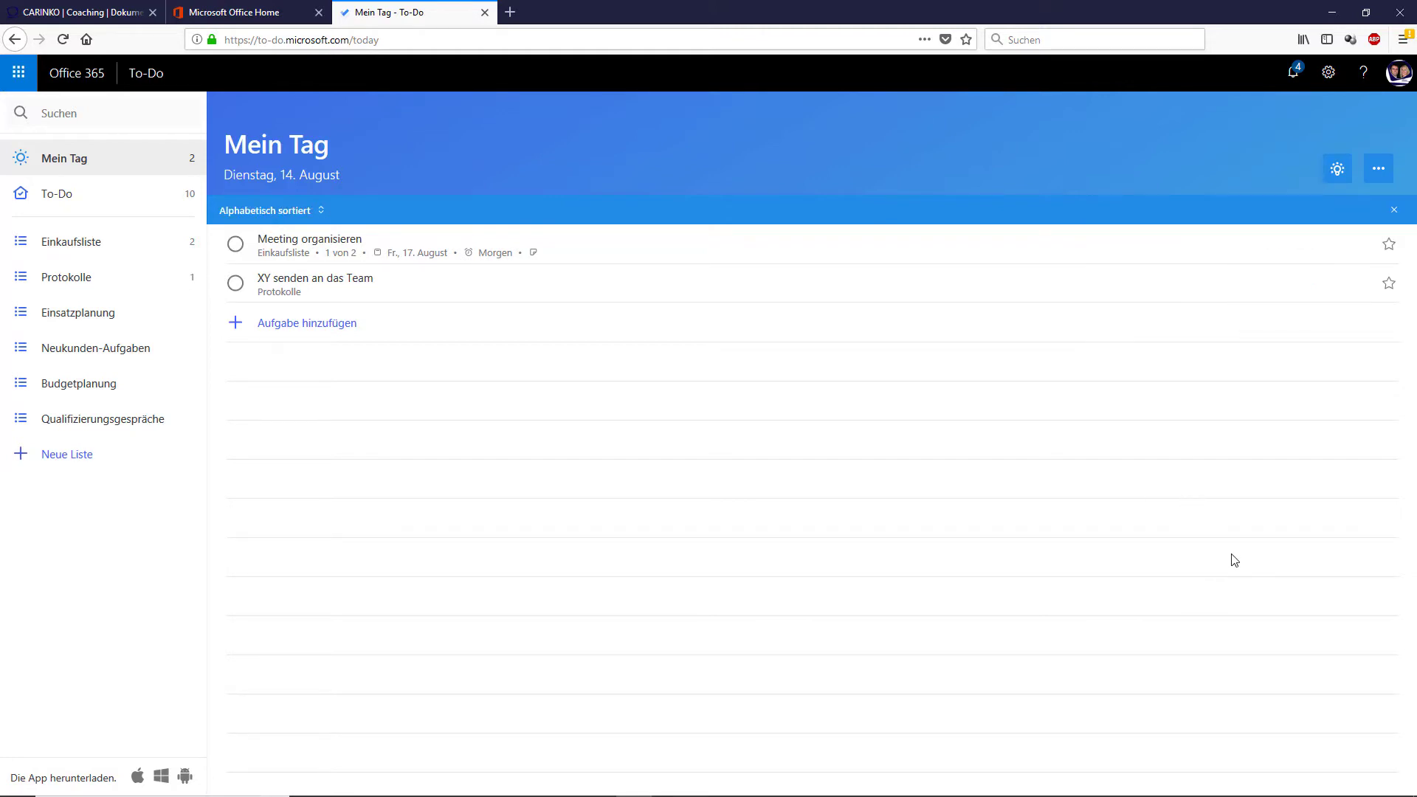